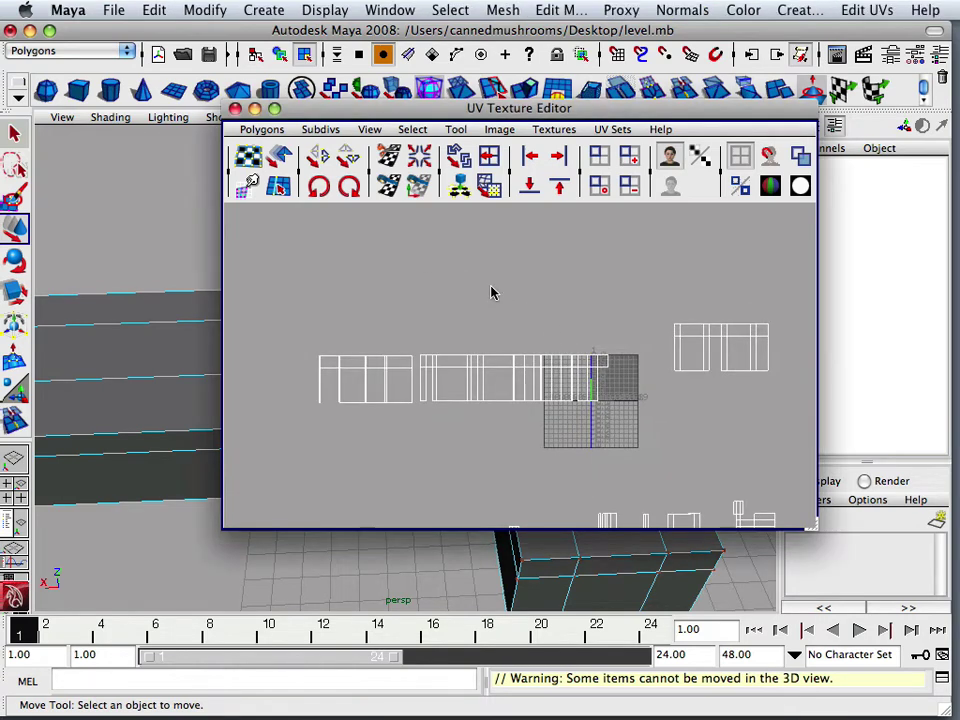
# Examine the layout of the level's wall UV shells around the 0 to 1 texture square
pyautogui.keyDown('alt'); pyautogui.moveTo(489, 329); pyautogui.dragTo(439, 270, button='middle'); pyautogui.keyUp('alt')
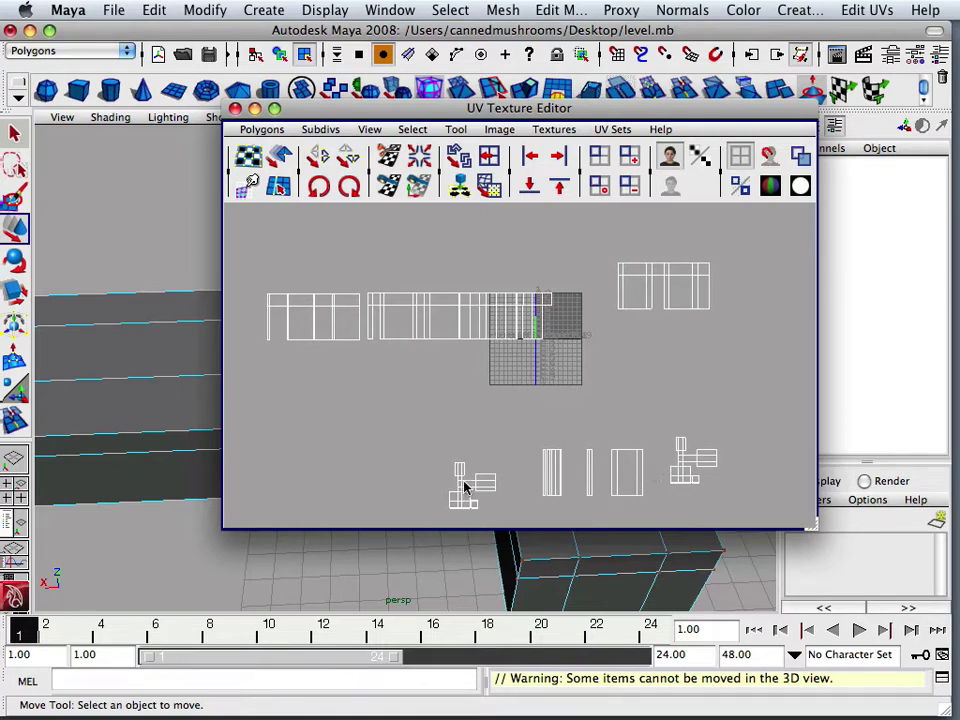
pyautogui.scroll(3, 463, 453)
pyautogui.keyDown('alt'); pyautogui.moveTo(436, 421); pyautogui.dragTo(562, 502, button='middle'); pyautogui.keyUp('alt')
pyautogui.scroll(3, 511, 462)
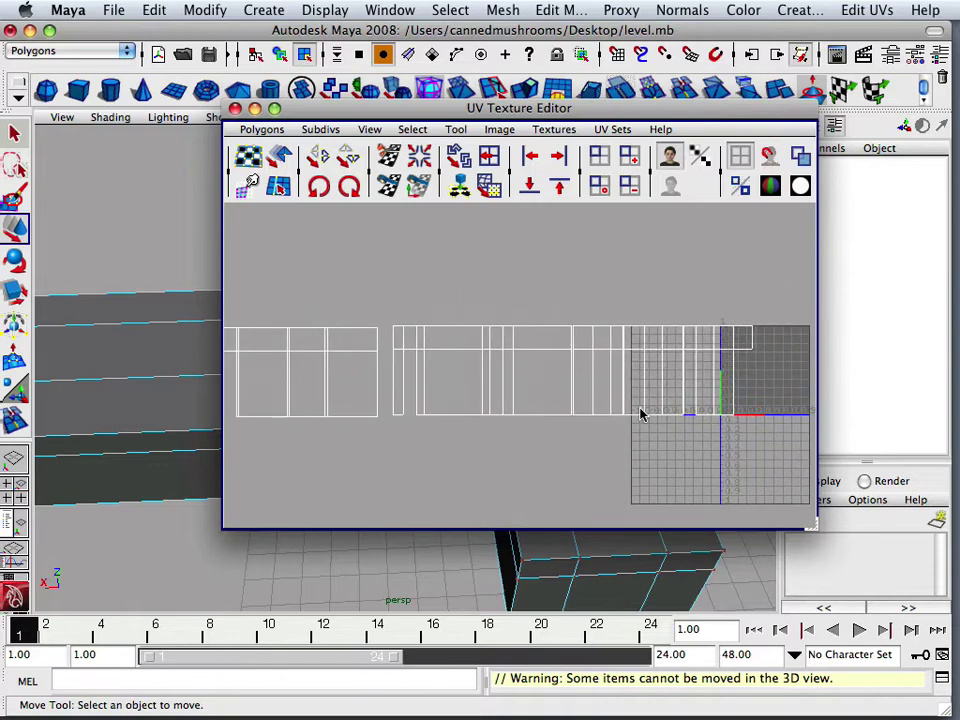
pyautogui.keyDown('alt'); pyautogui.moveTo(640, 408); pyautogui.dragTo(630, 405, button='right'); pyautogui.keyUp('alt')
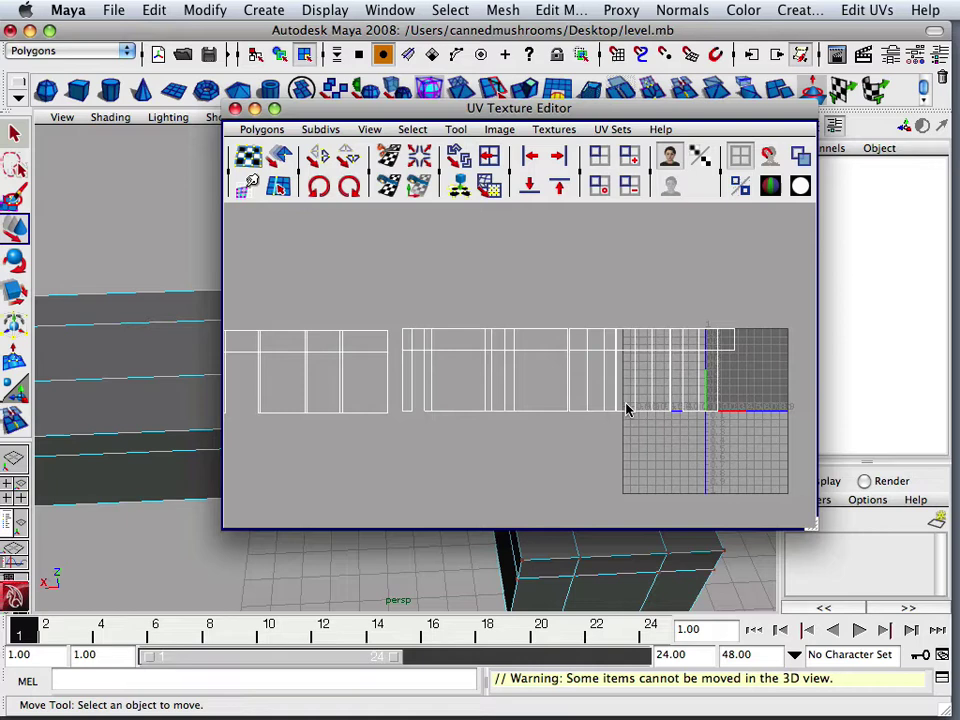
pyautogui.keyDown('alt'); pyautogui.moveTo(449, 380); pyautogui.dragTo(391, 372, button='right'); pyautogui.keyUp('alt')
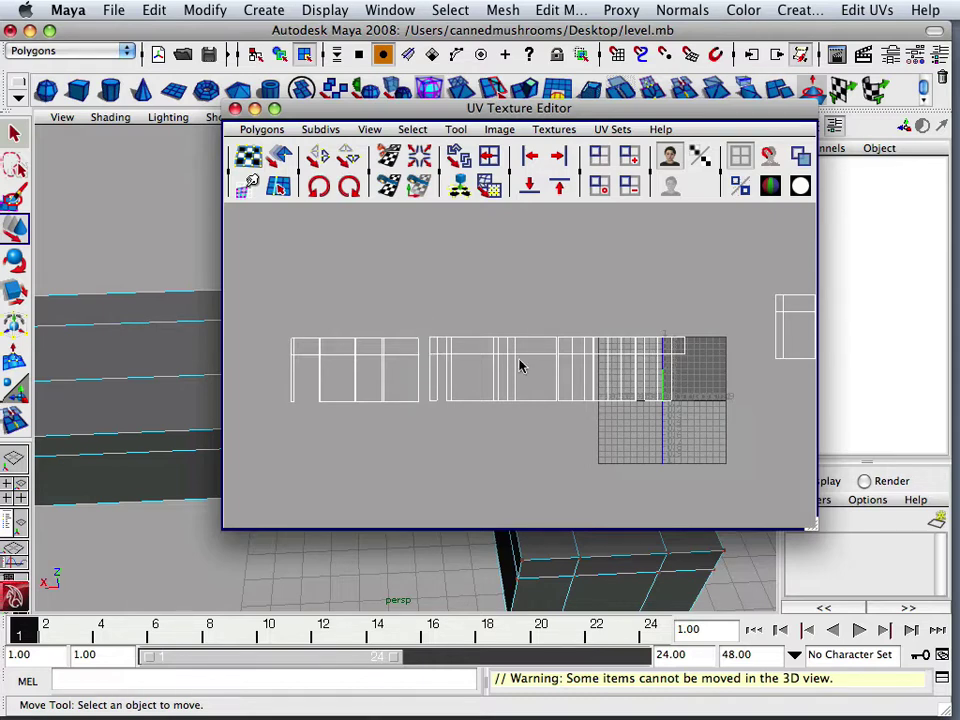
pyautogui.keyDown('alt'); pyautogui.moveTo(519, 366); pyautogui.dragTo(594, 437, button='right'); pyautogui.keyUp('alt')
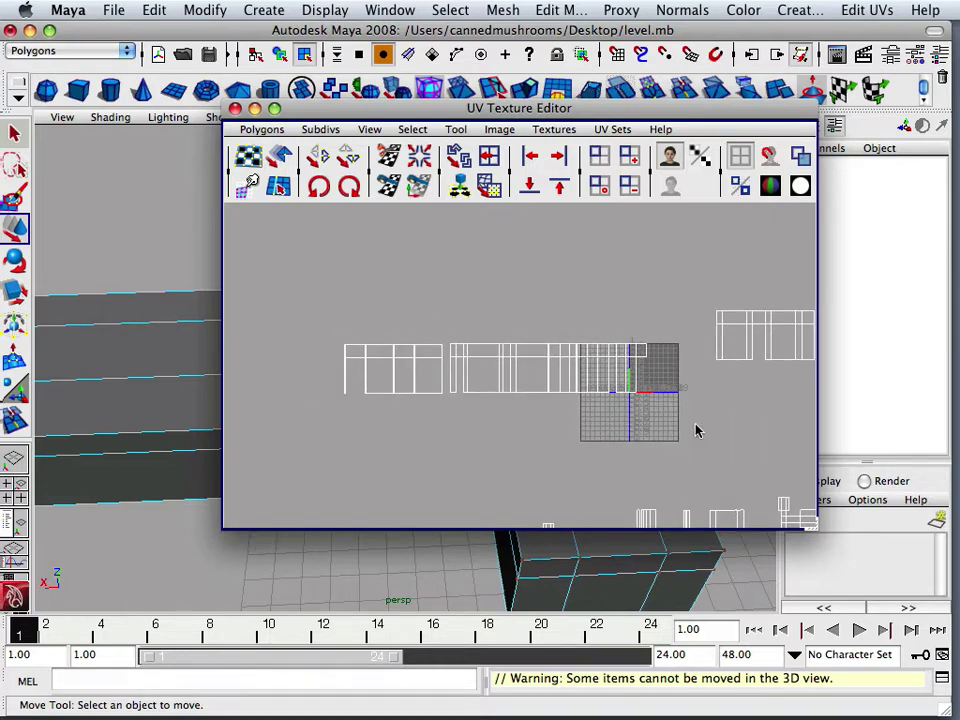
pyautogui.keyDown('alt'); pyautogui.moveTo(697, 430); pyautogui.dragTo(540, 424, button='middle'); pyautogui.keyUp('alt')
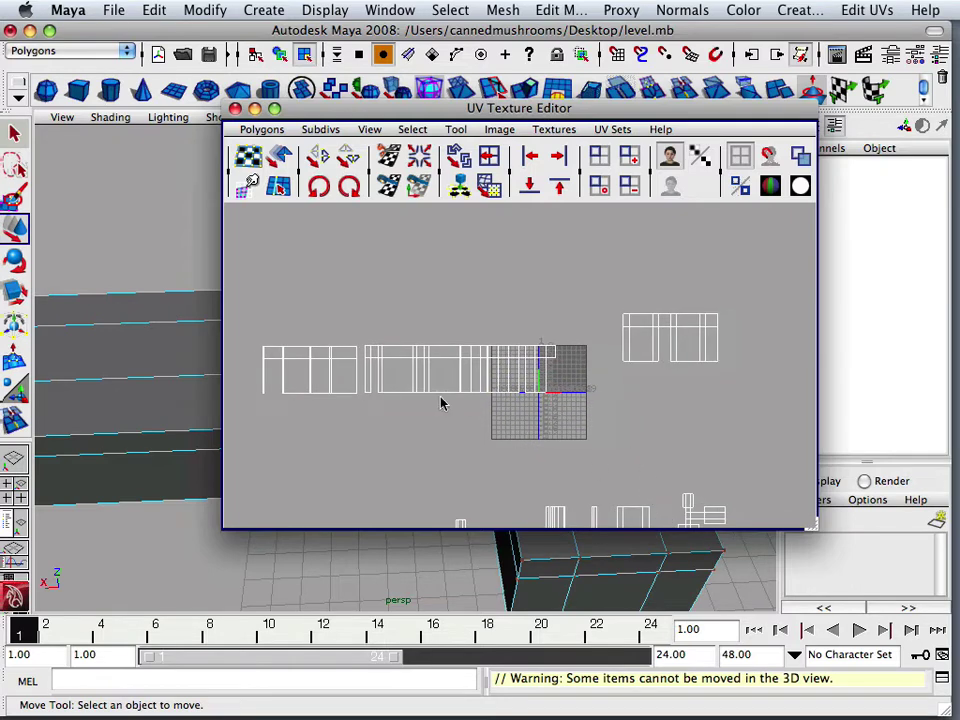
# Select the leftmost wall shell's UVs and move them flush against the left end of the central strip, aligning their top and bottom edges
pyautogui.keyDown('alt'); pyautogui.moveTo(450, 401); pyautogui.dragTo(640, 439, button='middle'); pyautogui.keyUp('alt')
pyautogui.scroll(4, 456, 410)
pyautogui.moveTo(456, 397); pyautogui.dragTo(510, 397, button='right')
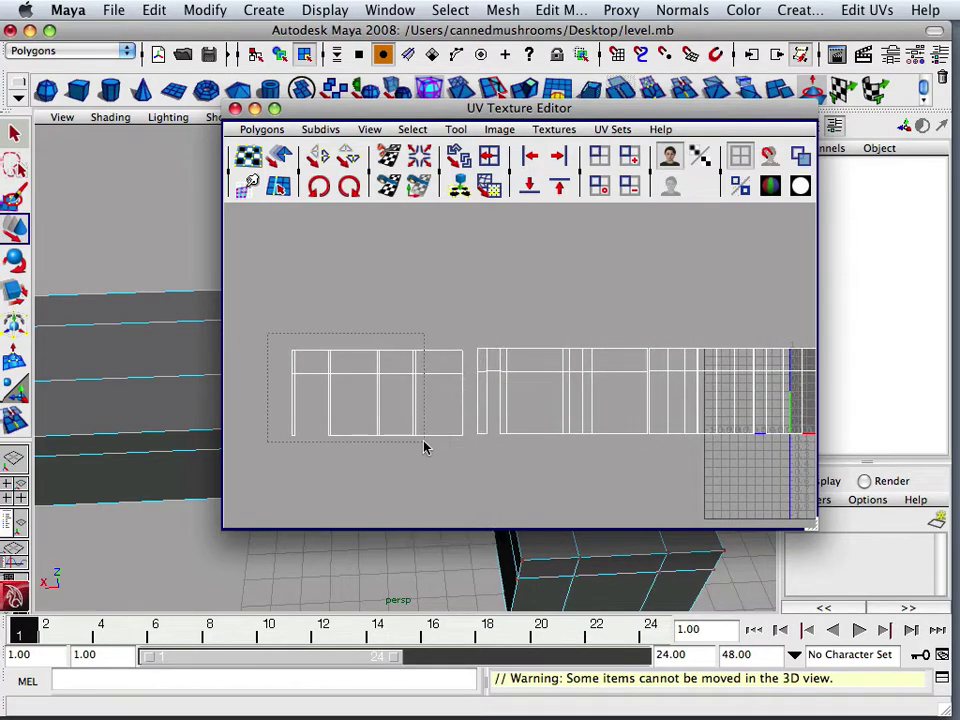
pyautogui.moveTo(424, 447); pyautogui.dragTo(469, 463)
pyautogui.scroll(2, 425, 418)
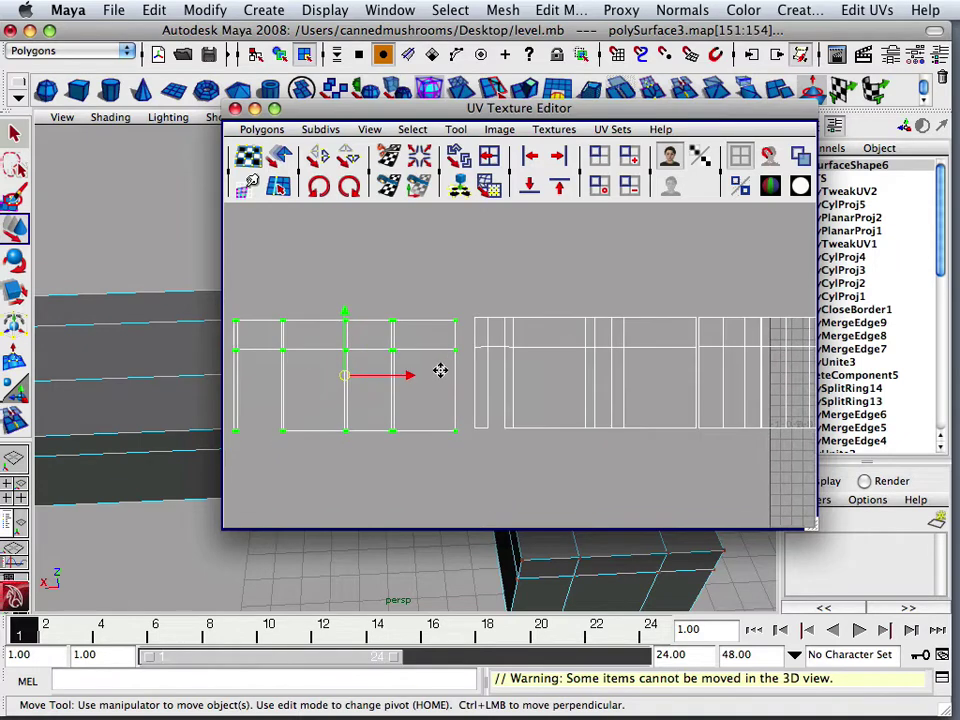
pyautogui.keyDown('alt'); pyautogui.moveTo(440, 371); pyautogui.dragTo(490, 374, button='middle'); pyautogui.keyUp('alt')
pyautogui.moveTo(470, 375); pyautogui.dragTo(485, 378)
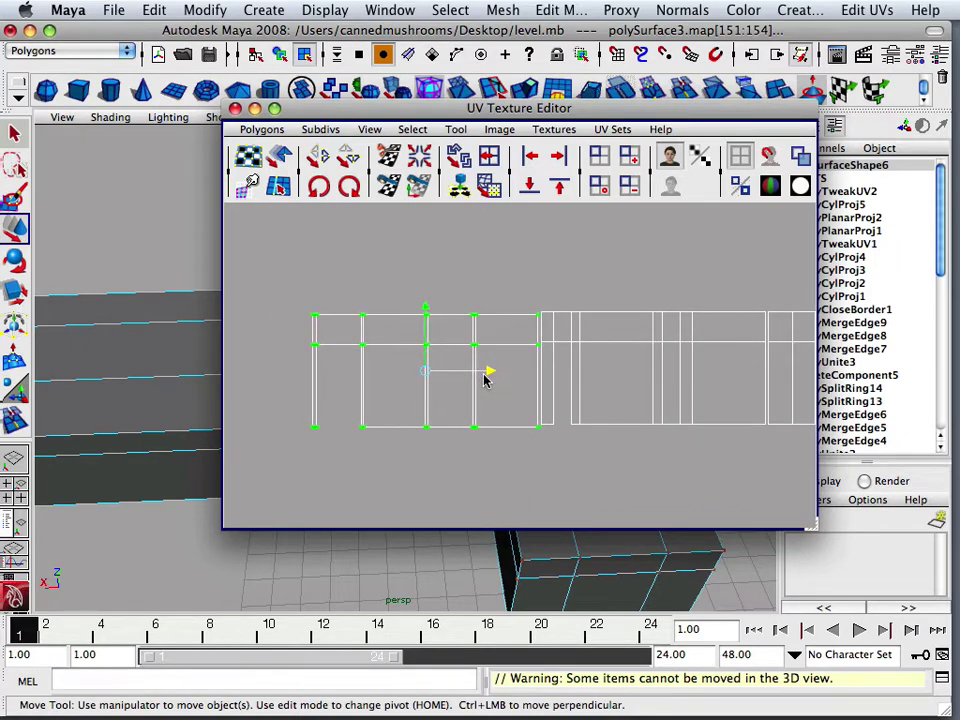
pyautogui.moveTo(429, 313); pyautogui.dragTo(428, 312)
pyautogui.scroll(3, 443, 313)
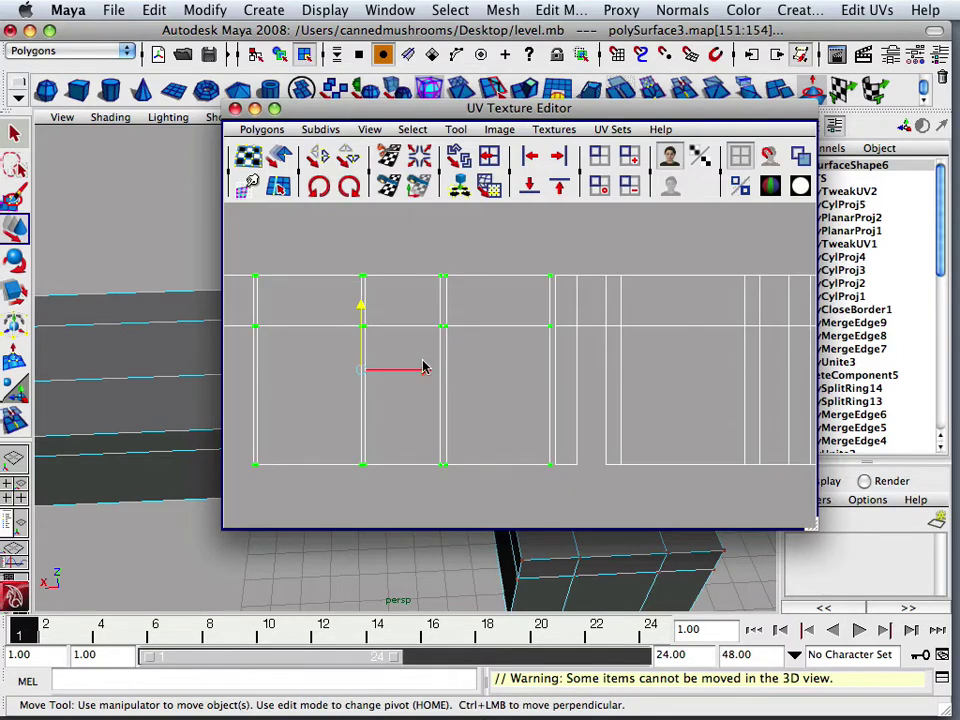
pyautogui.moveTo(423, 368); pyautogui.dragTo(428, 372)
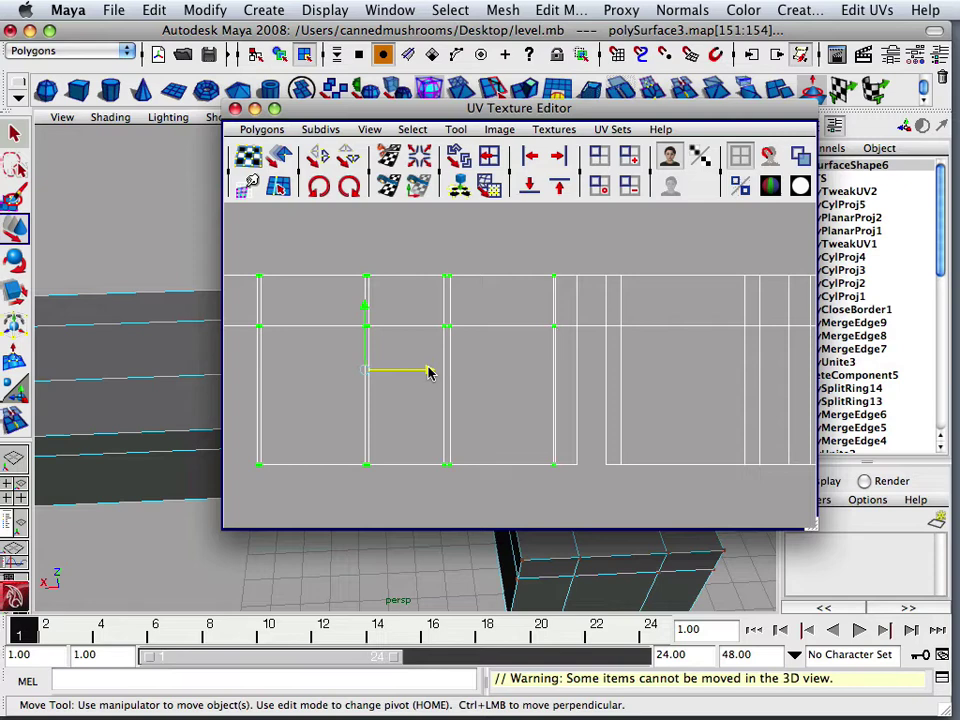
pyautogui.click(676, 371)
# Select the separate wall shell right of the texture square and move it down level with the central UV strip
pyautogui.keyDown('alt'); pyautogui.moveTo(676, 371); pyautogui.dragTo(408, 362, button='middle'); pyautogui.keyUp('alt')
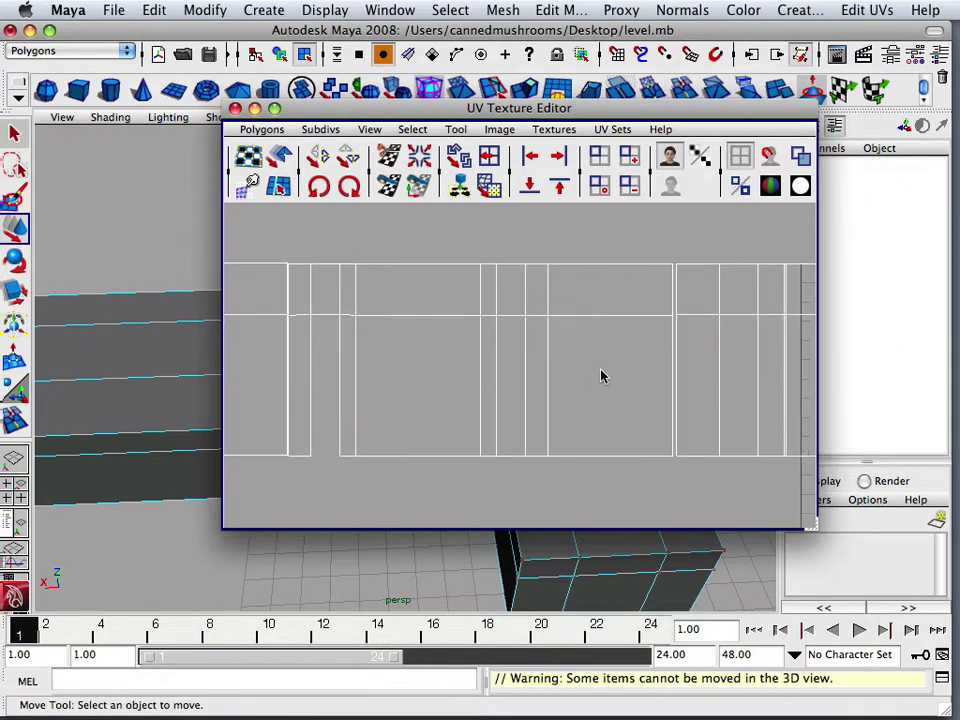
pyautogui.scroll(-3, 660, 364)
pyautogui.keyDown('alt'); pyautogui.moveTo(666, 363); pyautogui.dragTo(382, 365, button='middle'); pyautogui.keyUp('alt')
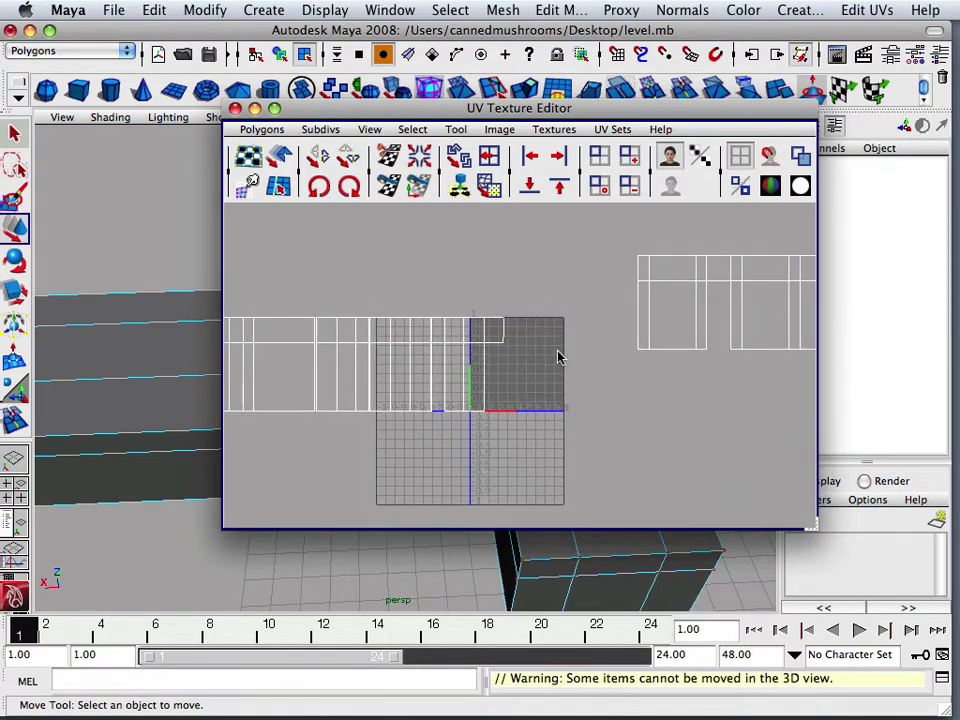
pyautogui.scroll(-2, 563, 330)
pyautogui.moveTo(727, 380); pyautogui.dragTo(728, 381)
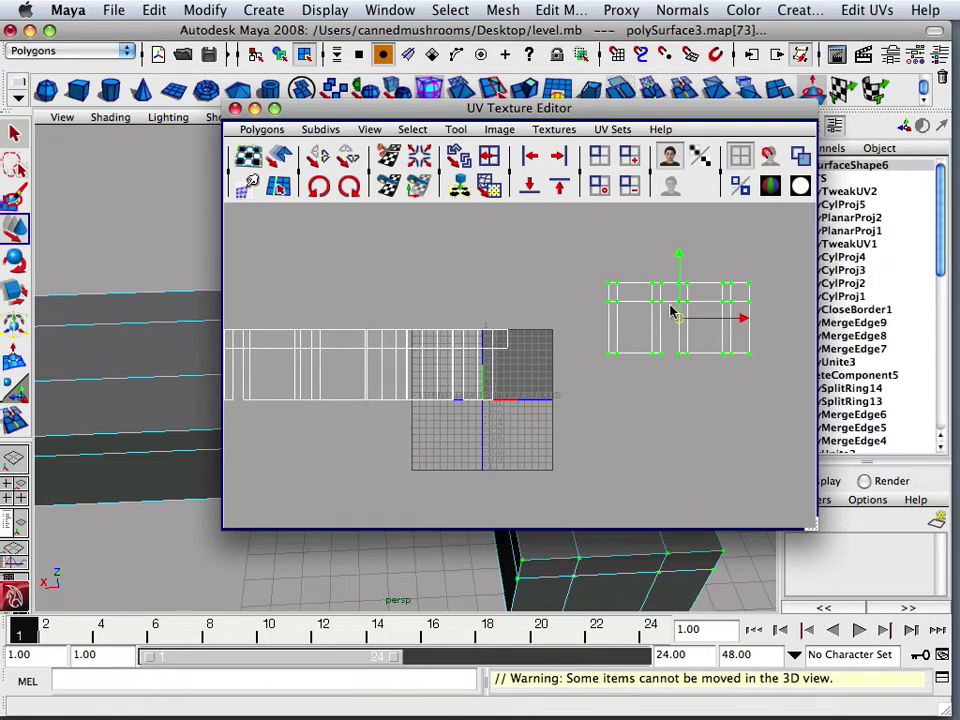
pyautogui.moveTo(673, 313); pyautogui.dragTo(603, 366)
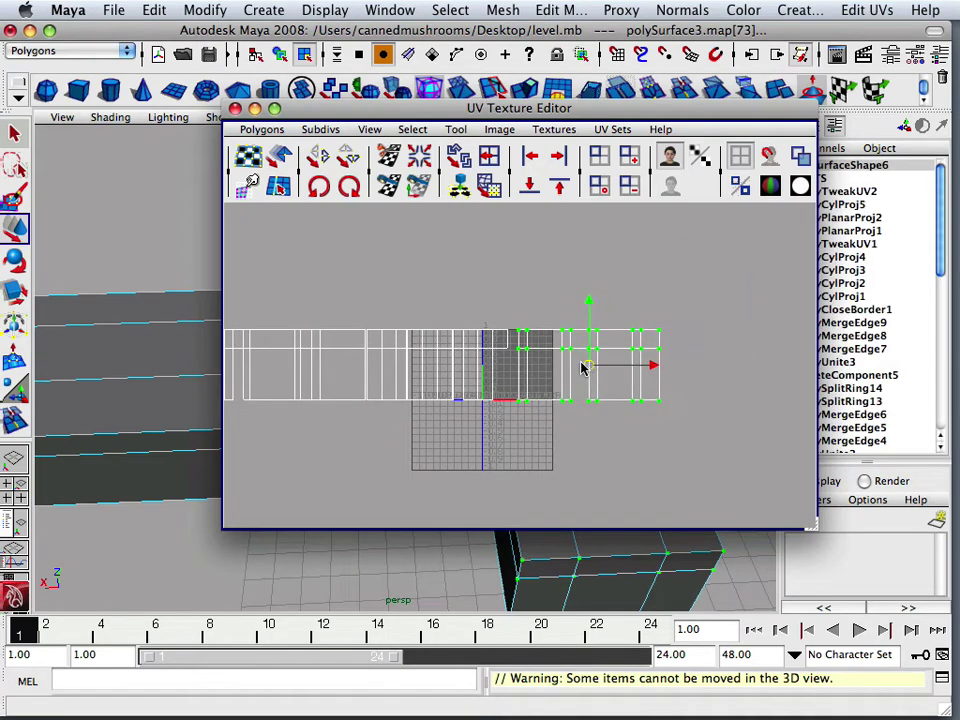
# Fine-tune the right wall shell's horizontal and vertical position so it butts flush against the strip's right end
pyautogui.scroll(4, 585, 370)
pyautogui.scroll(1, 590, 373)
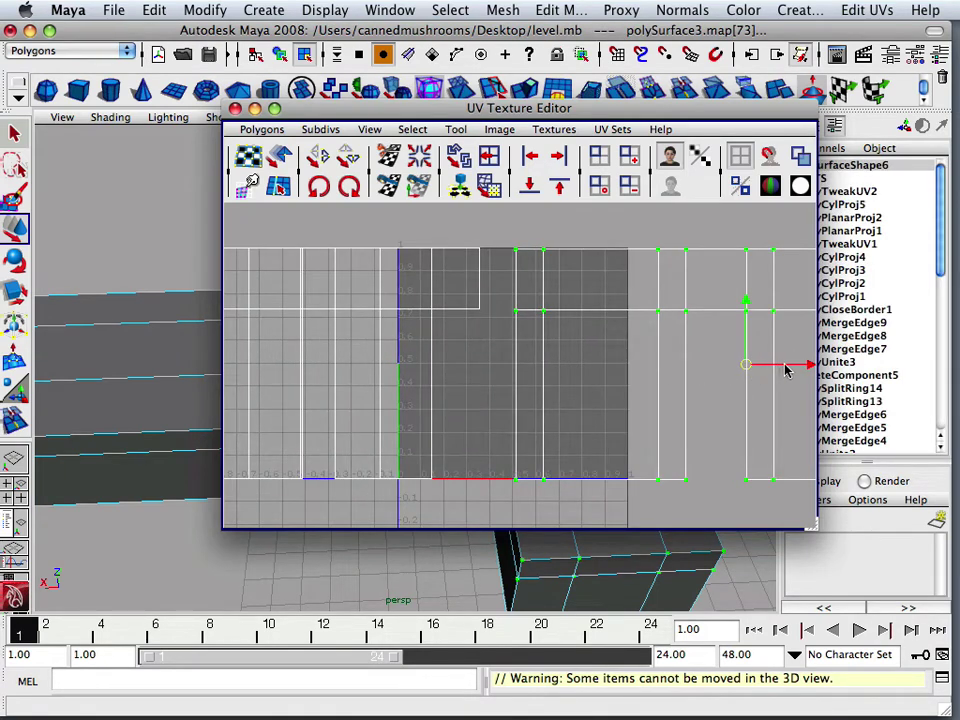
pyautogui.moveTo(785, 370); pyautogui.dragTo(753, 372)
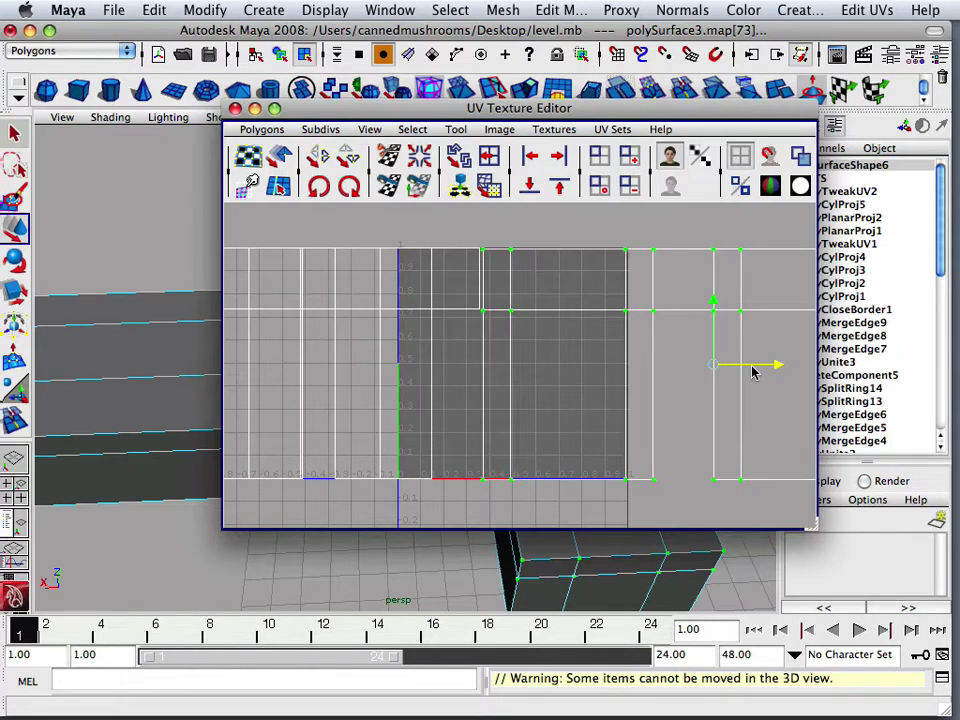
pyautogui.click(713, 304)
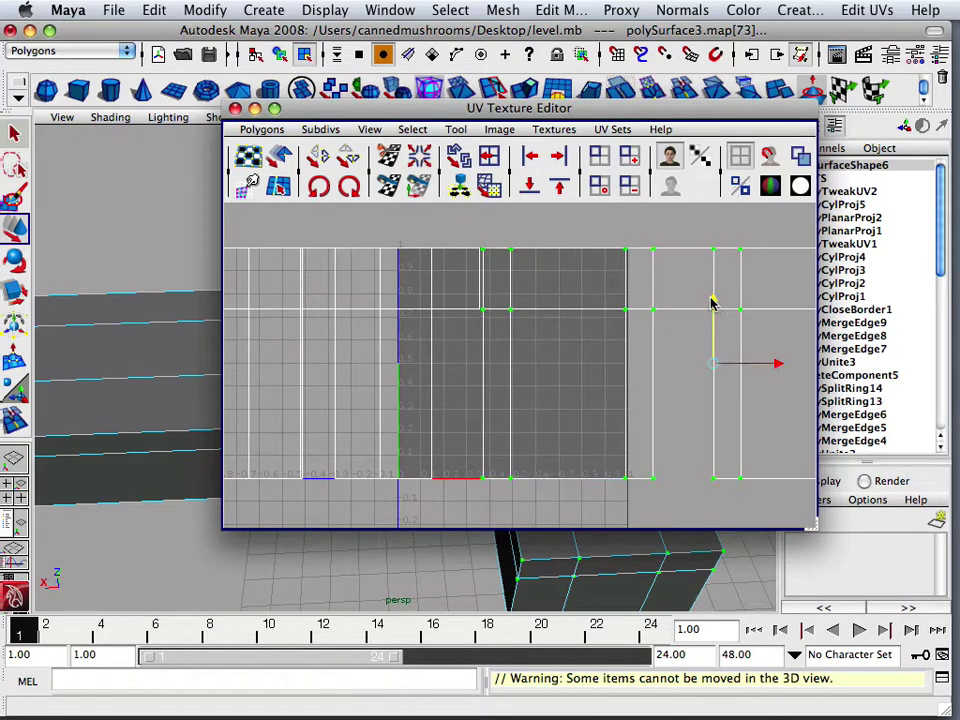
pyautogui.click(663, 394)
# Select all UVs of the joined wall strip and scale them down uniformly to about 40 percent
pyautogui.scroll(-6, 660, 393)
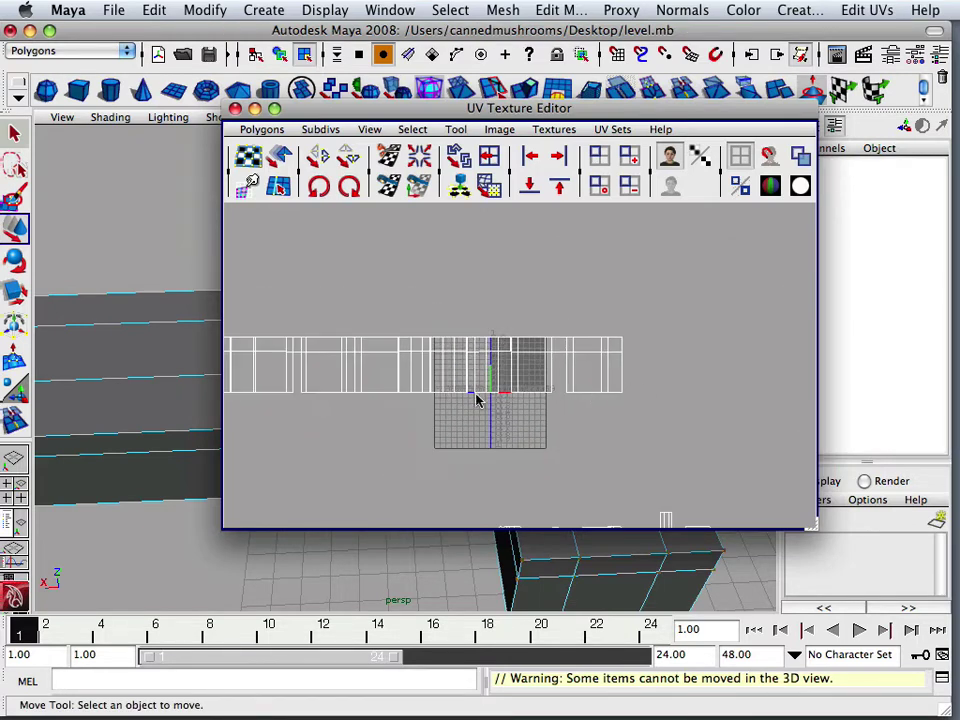
pyautogui.keyDown('alt'); pyautogui.moveTo(476, 400); pyautogui.dragTo(552, 402, button='middle'); pyautogui.keyUp('alt')
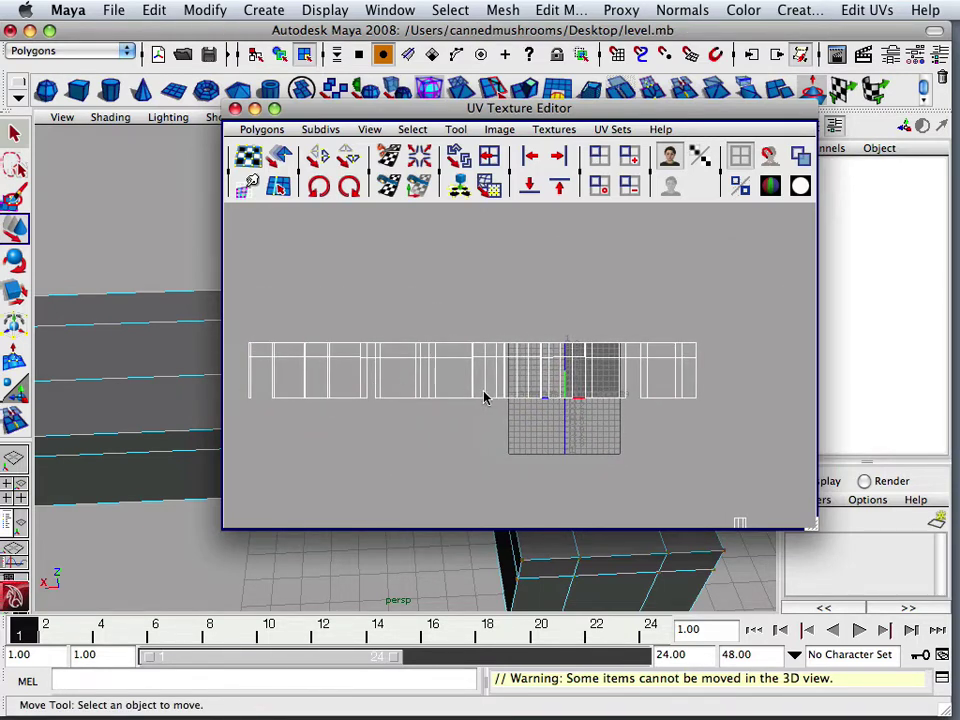
pyautogui.moveTo(740, 321); pyautogui.dragTo(236, 435)
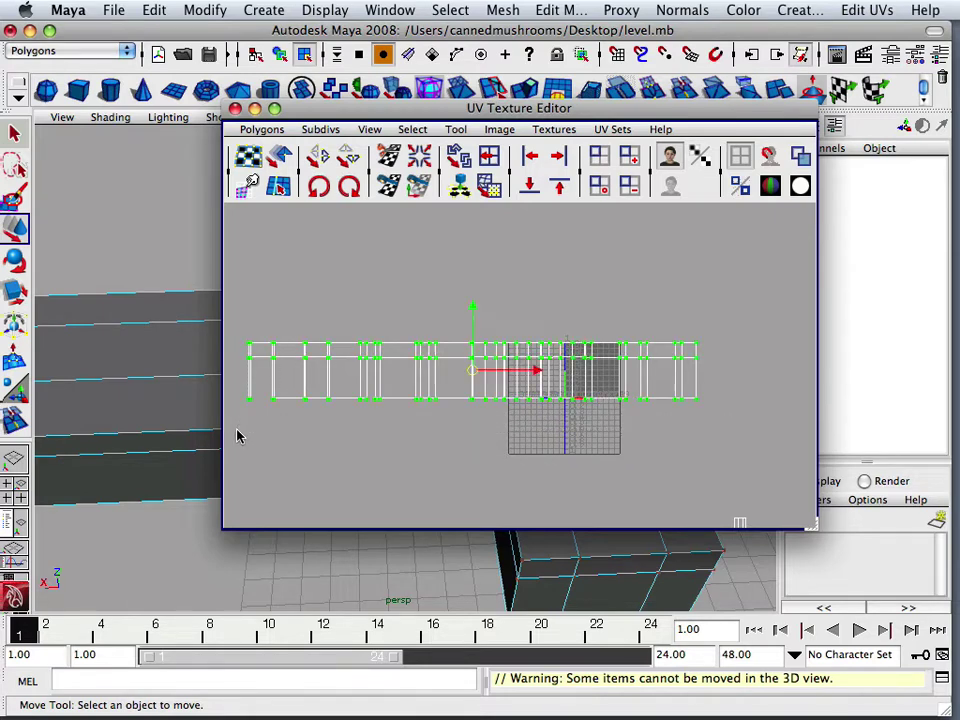
pyautogui.click(14, 293)
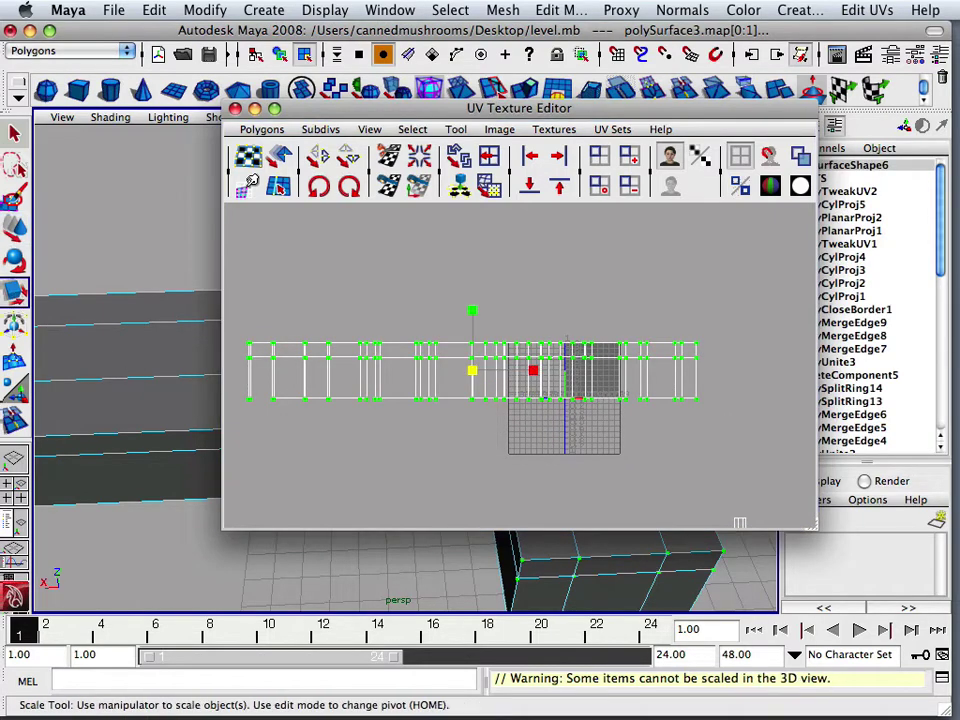
pyautogui.scroll(3, 378, 407)
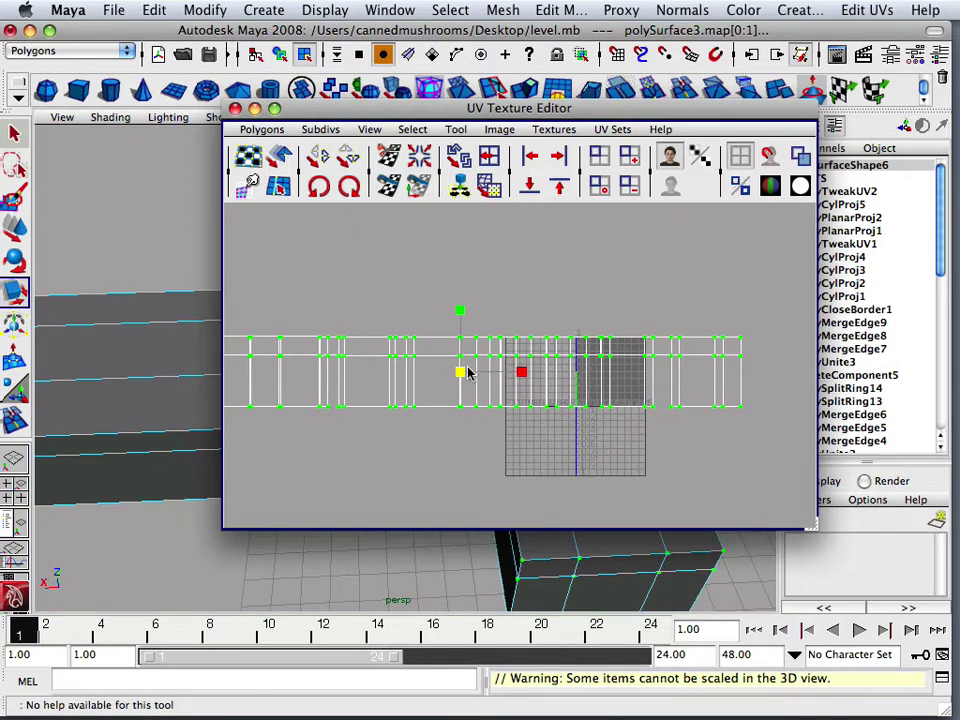
pyautogui.moveTo(462, 375); pyautogui.dragTo(422, 390)
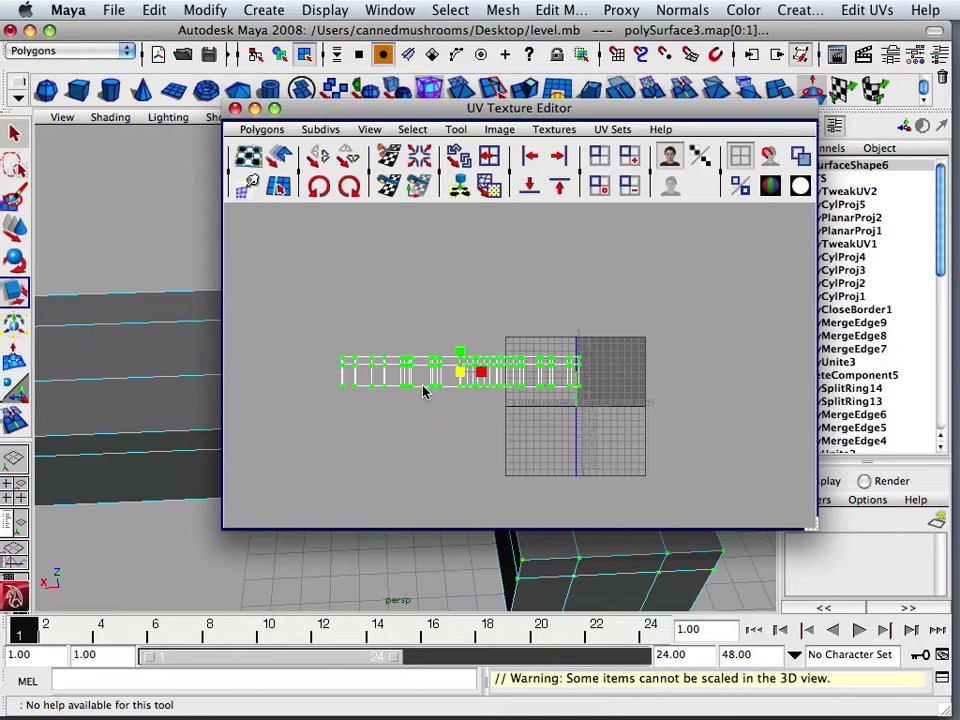
# Scale the wall strip horizontally to about 40 percent of its width, keeping its height
pyautogui.scroll(3, 425, 391)
pyautogui.scroll(1, 426, 392)
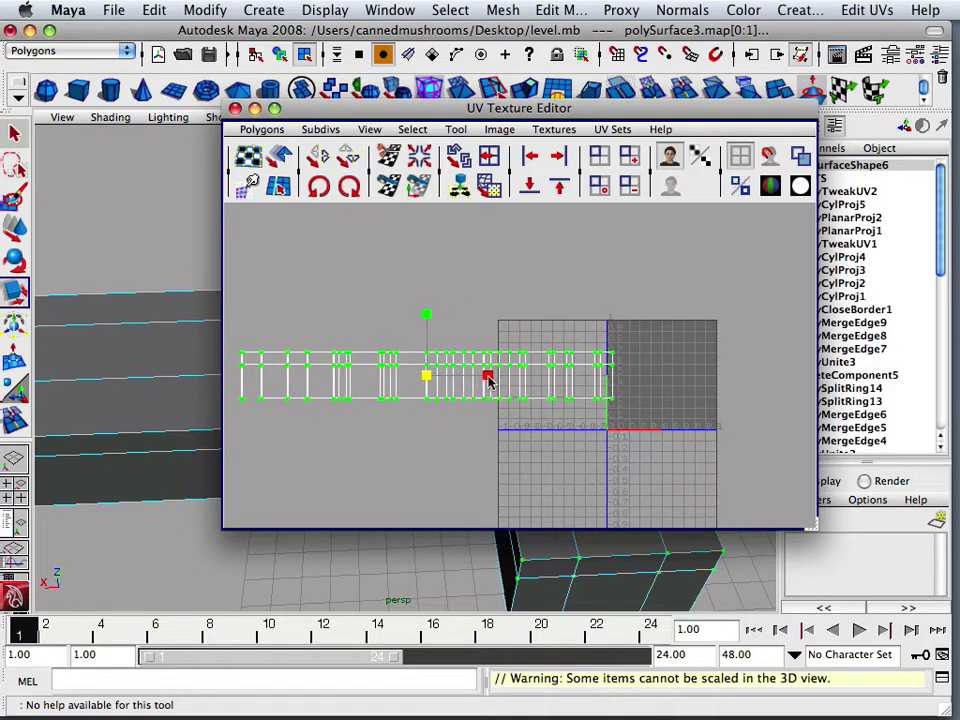
pyautogui.moveTo(488, 380); pyautogui.dragTo(450, 386)
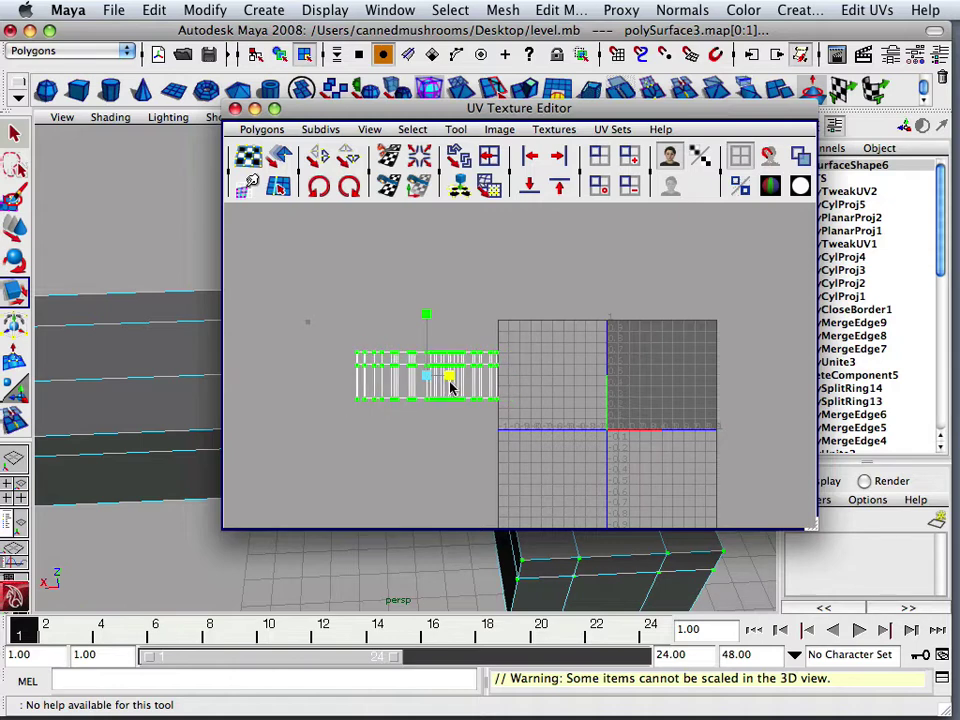
# Move the scaled wall strip over the upper half of the 0 to 1 texture square
pyautogui.press('w')
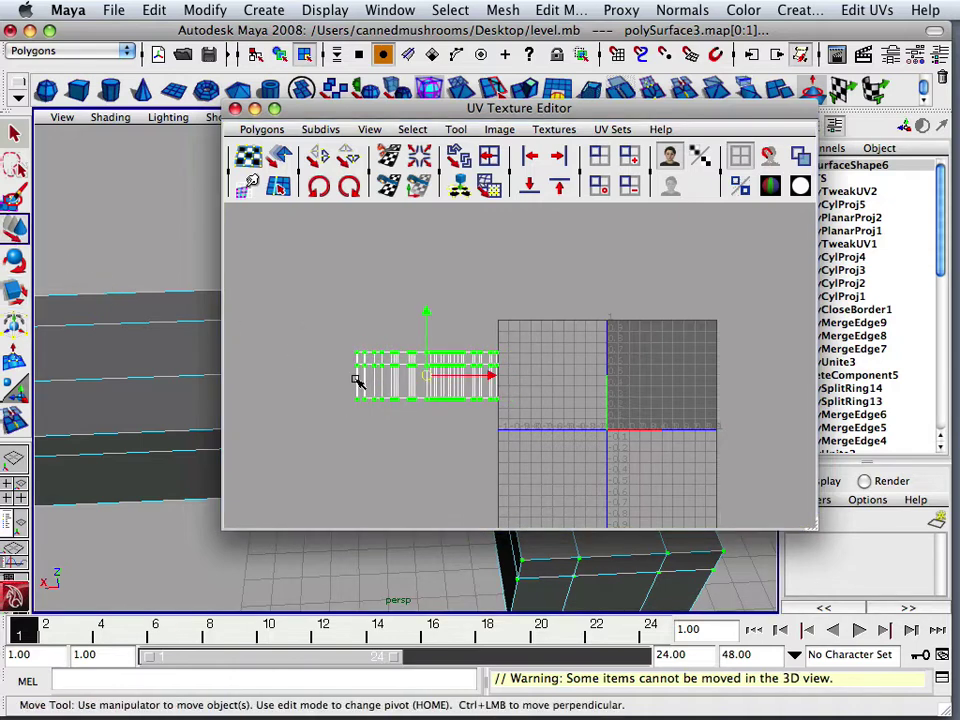
pyautogui.moveTo(421, 381); pyautogui.dragTo(654, 360)
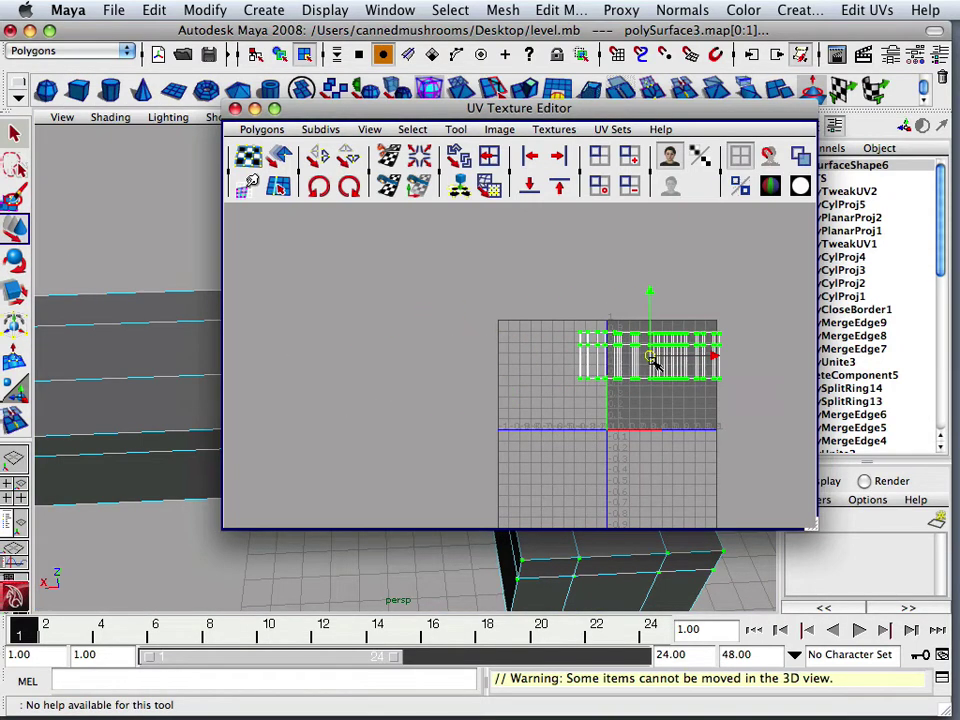
pyautogui.keyDown('alt'); pyautogui.moveTo(654, 360); pyautogui.dragTo(448, 371, button='middle'); pyautogui.keyUp('alt')
pyautogui.scroll(6, 378, 368)
pyautogui.scroll(5, 565, 378)
pyautogui.scroll(3, 448, 376)
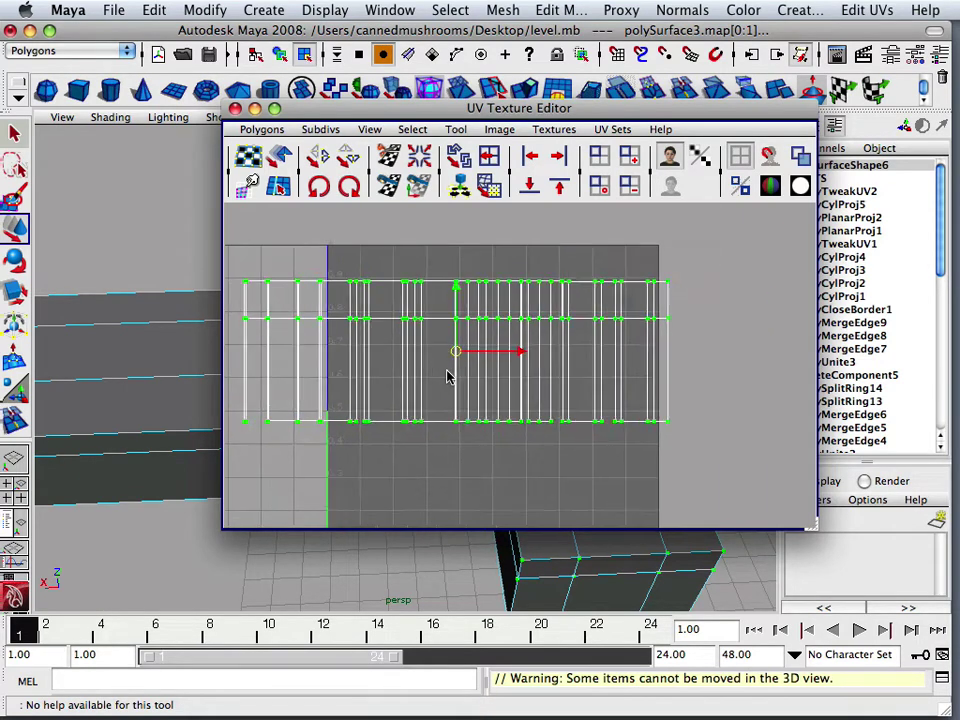
# Narrow the wall strip slightly, then move it up and right to the top edge of the texture square
pyautogui.press('r')
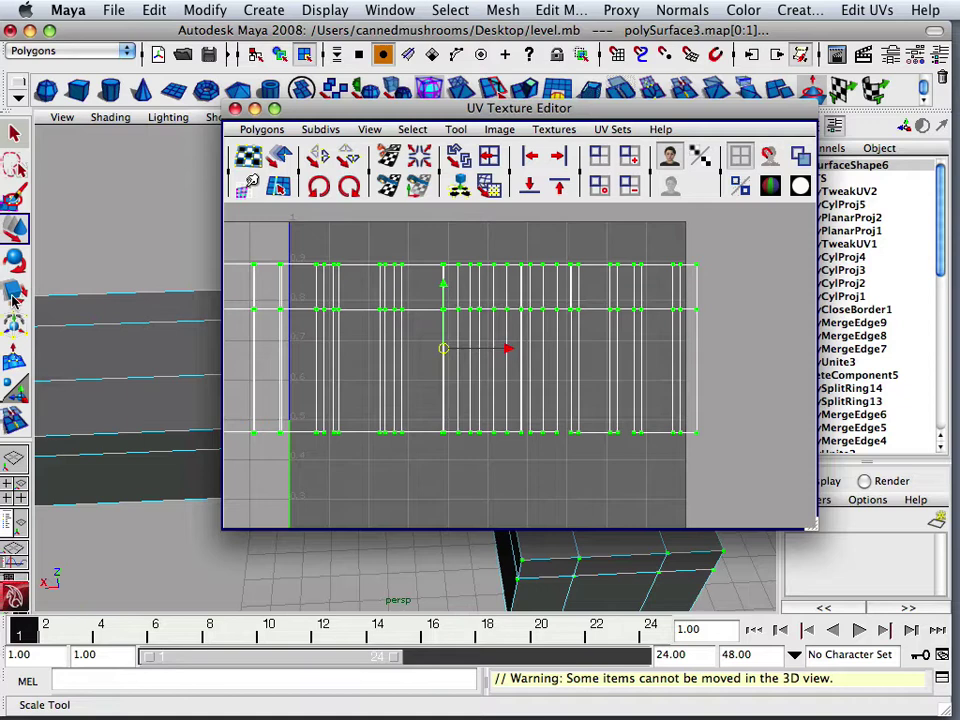
pyautogui.moveTo(509, 349); pyautogui.dragTo(503, 353)
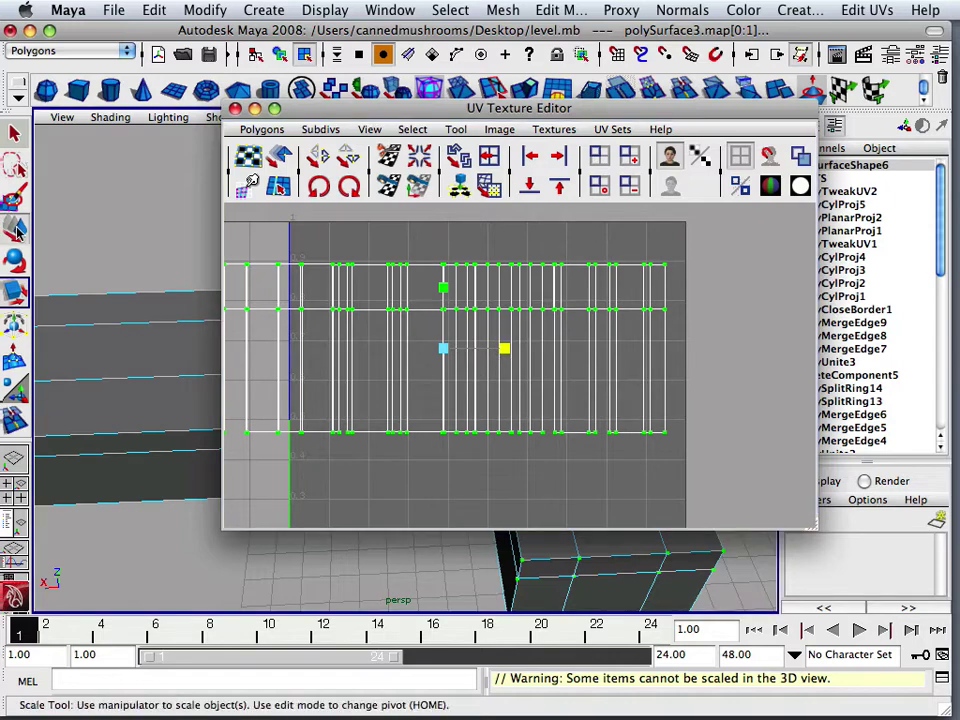
pyautogui.press('w')
pyautogui.moveTo(446, 351); pyautogui.dragTo(487, 316)
pyautogui.scroll(5, 472, 365)
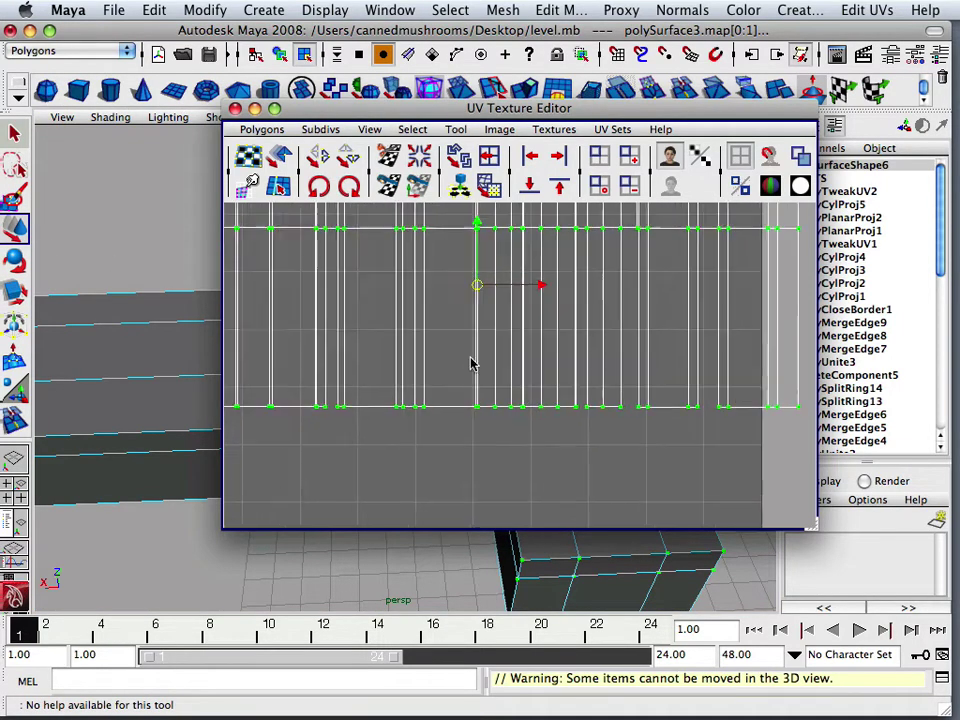
# Scale the wall strip horizontally until both ends lie just inside the texture square's side borders
pyautogui.scroll(-5, 472, 365)
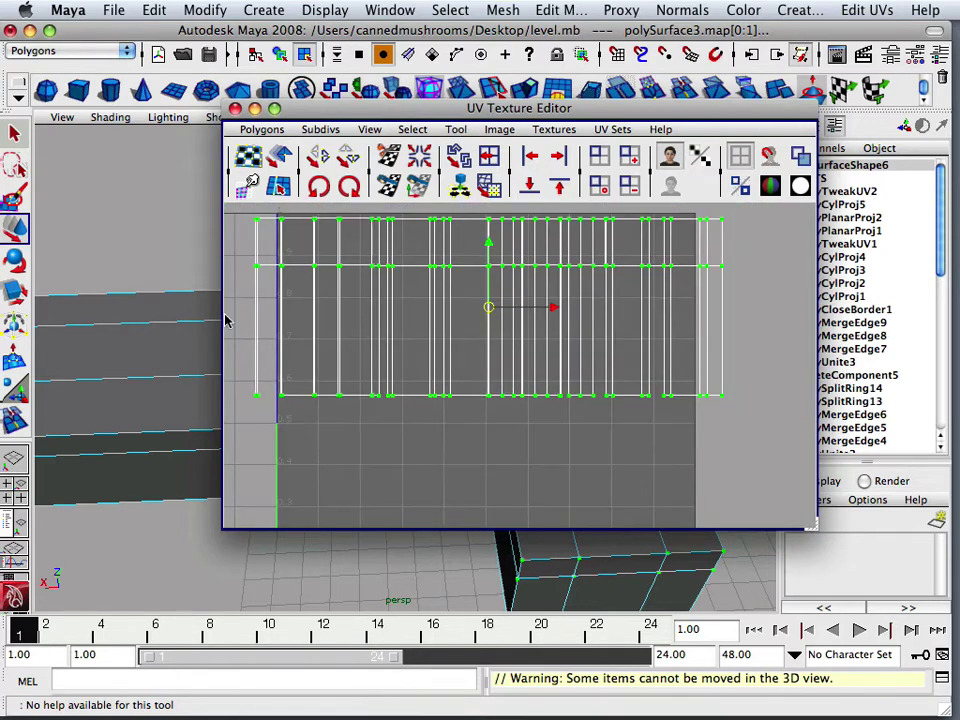
pyautogui.click(15, 291)
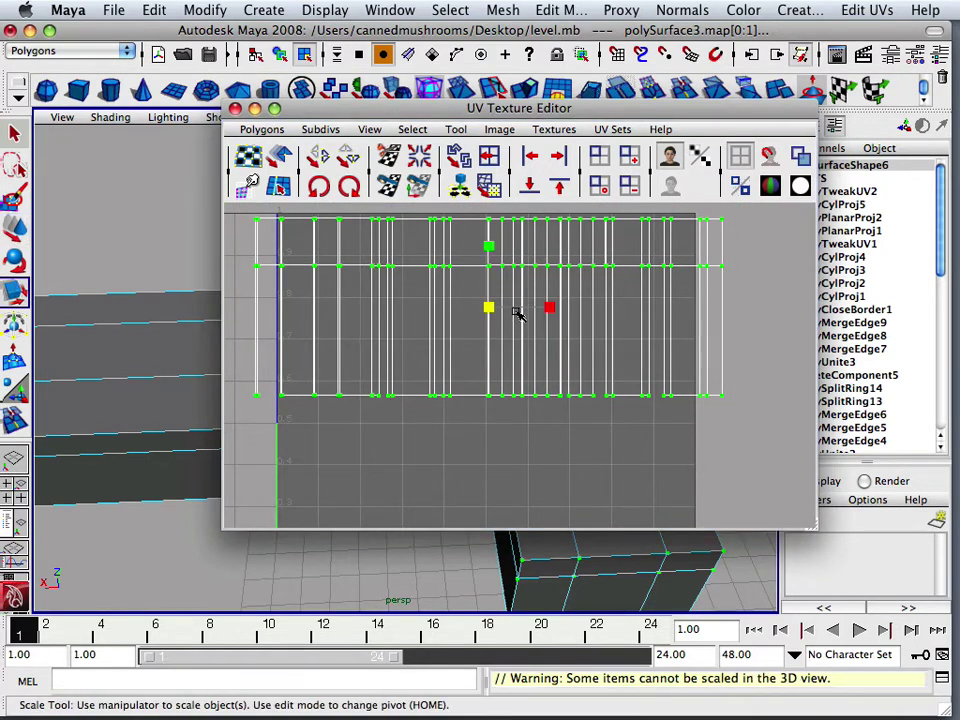
pyautogui.moveTo(551, 308); pyautogui.dragTo(541, 307)
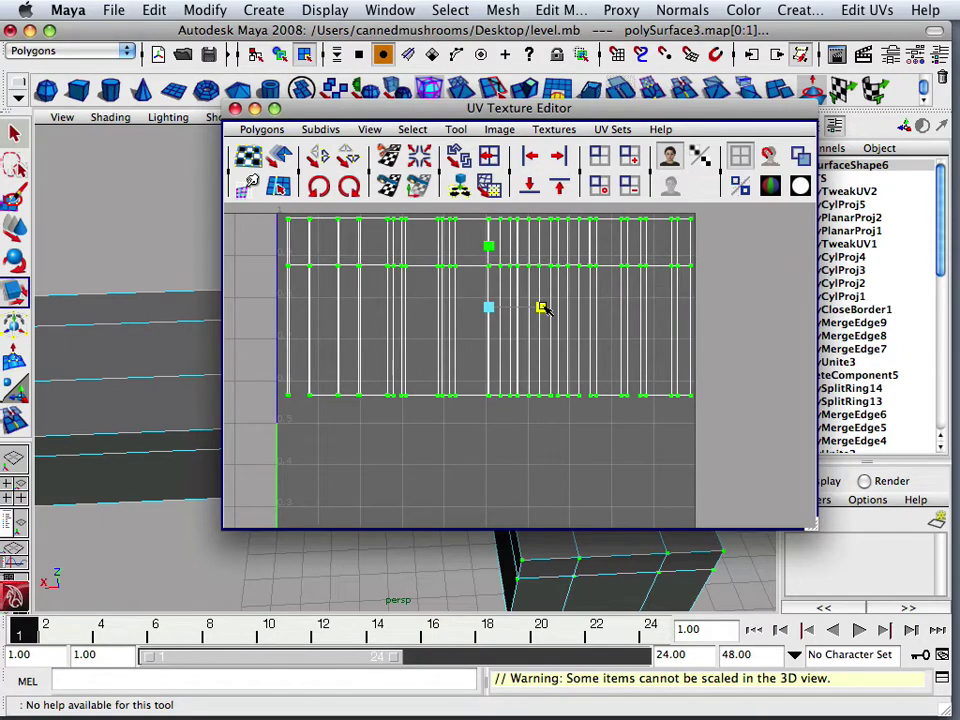
# Move the wall strip slightly left to centre it between the texture square's side borders, and clear the selection
pyautogui.click(15, 229)
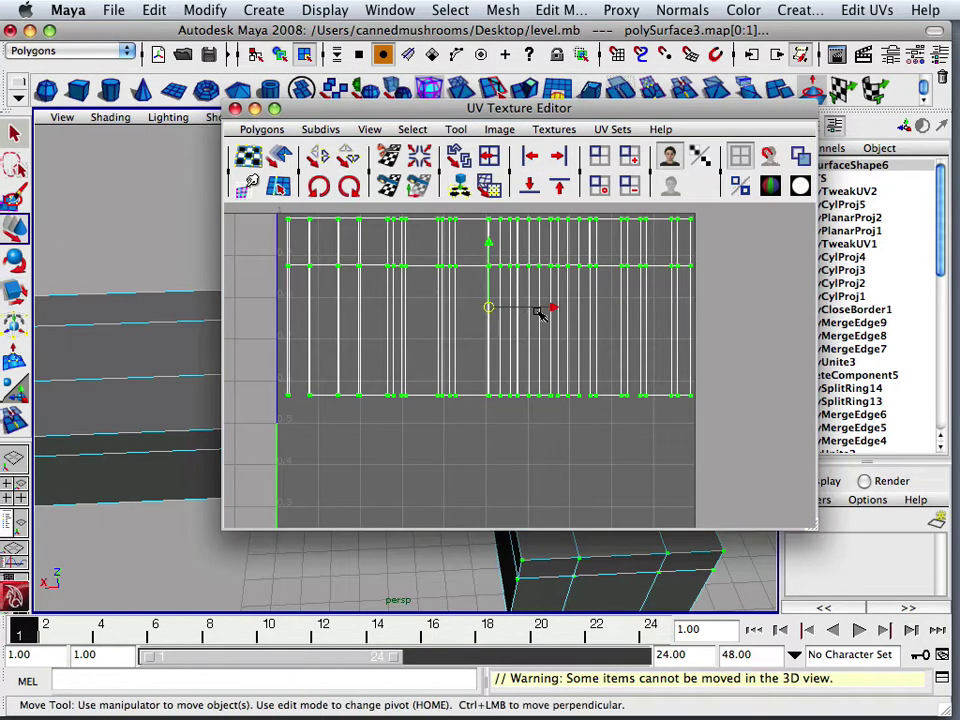
pyautogui.moveTo(558, 311); pyautogui.dragTo(556, 312)
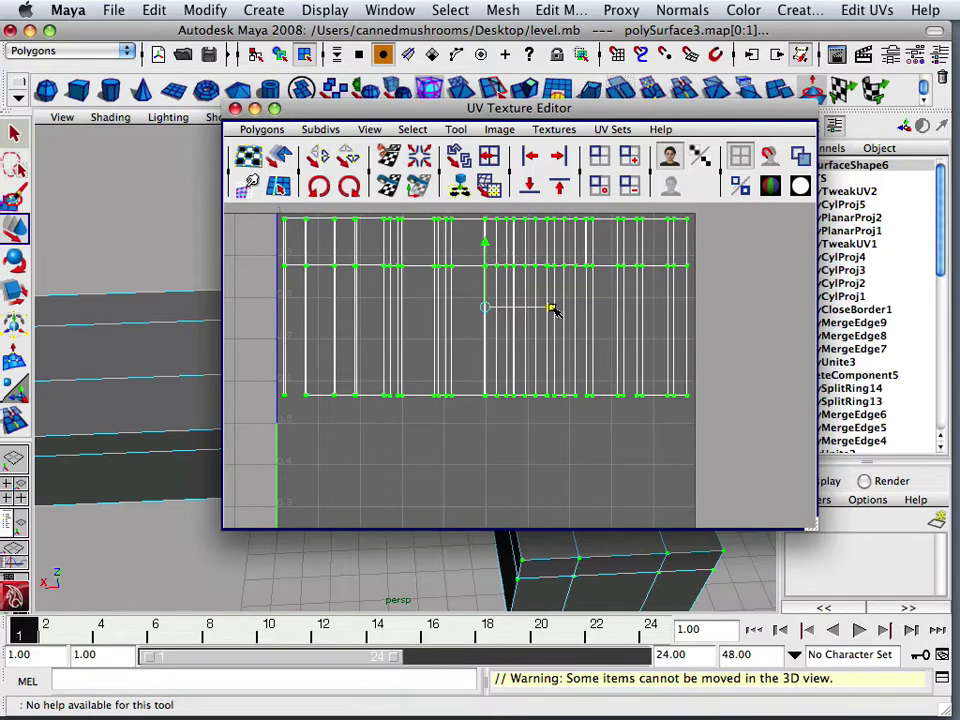
pyautogui.click(509, 437)
pyautogui.scroll(-3, 385, 394)
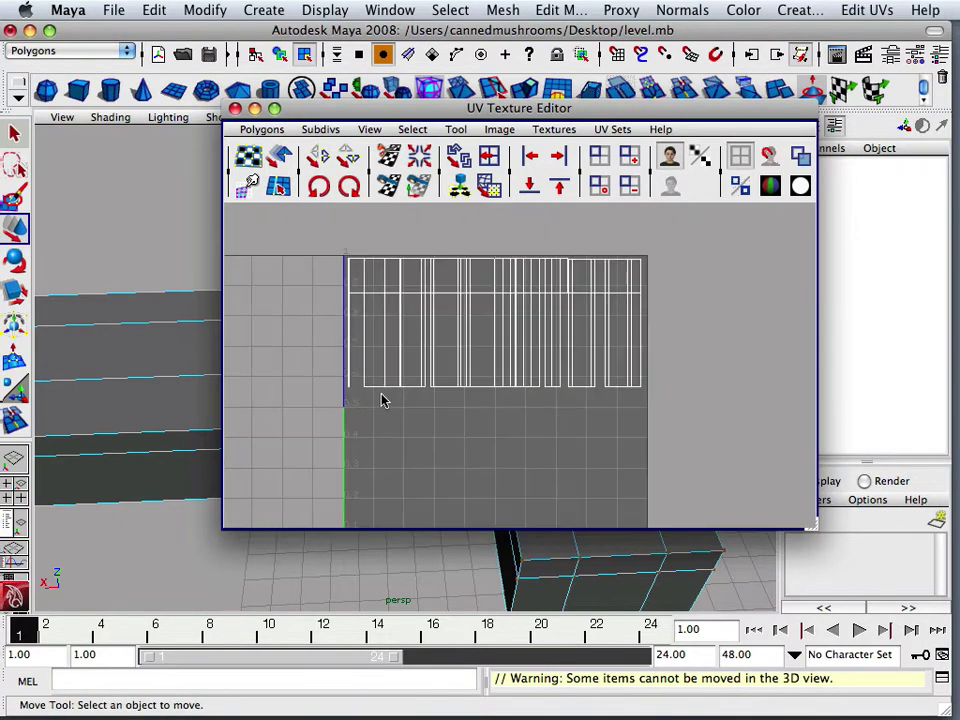
# Return the level mesh to object mode and select it, bringing its unplaced UV shells below the grid into view
pyautogui.keyDown('alt'); pyautogui.moveTo(381, 398); pyautogui.dragTo(350, 294, button='middle'); pyautogui.keyUp('alt')
pyautogui.scroll(-6, 357, 360)
pyautogui.scroll(1, 357, 360)
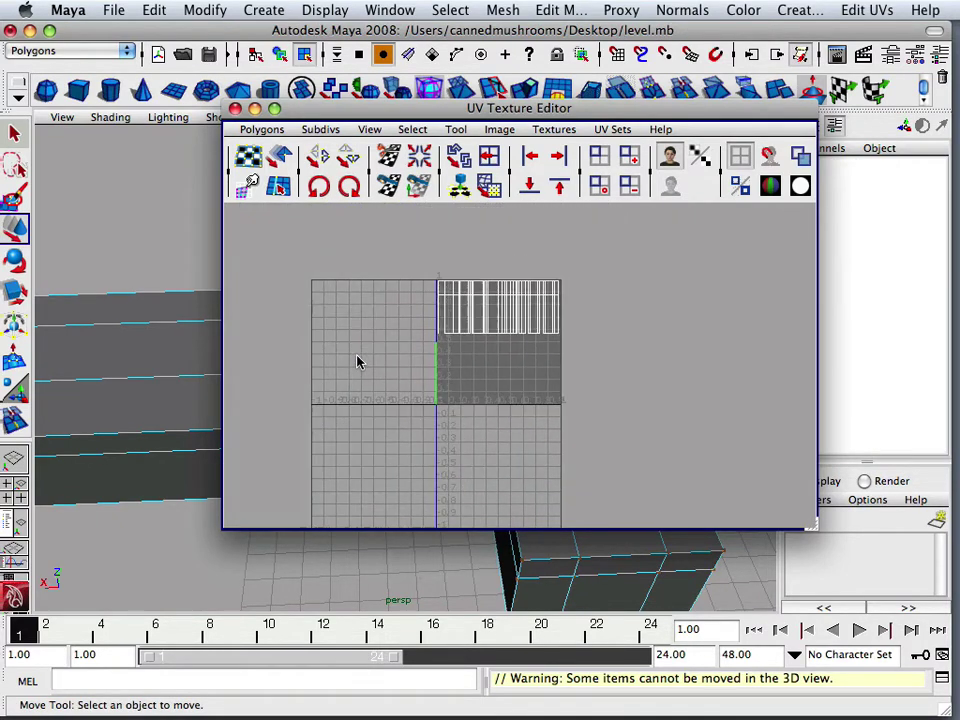
pyautogui.click(159, 356)
pyautogui.moveTo(159, 356); pyautogui.dragTo(176, 330, button='right')
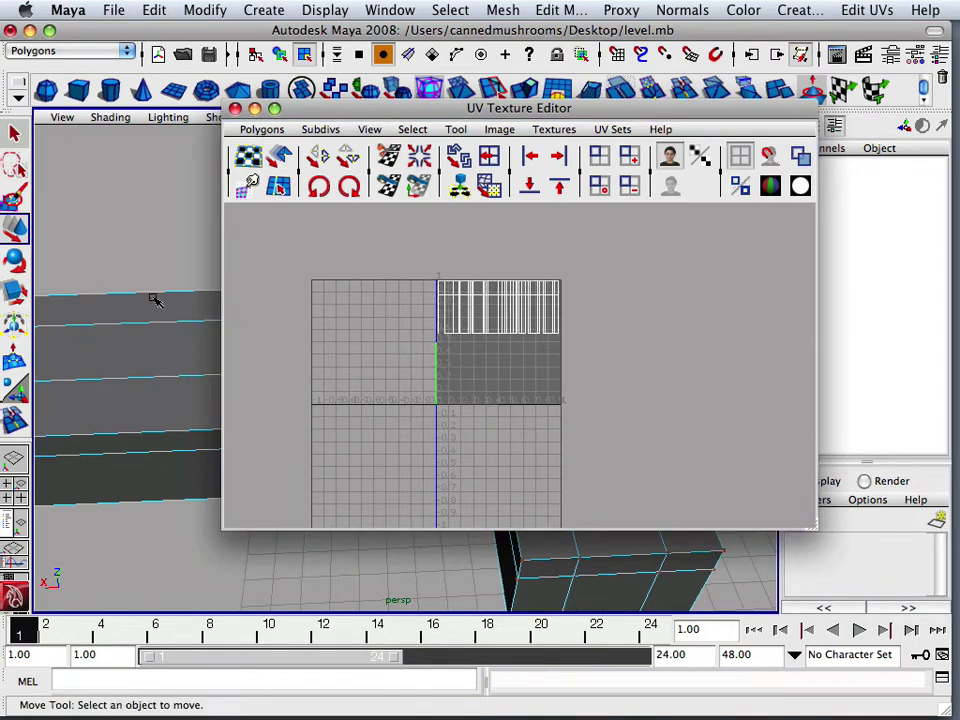
pyautogui.rightClick(155, 300)
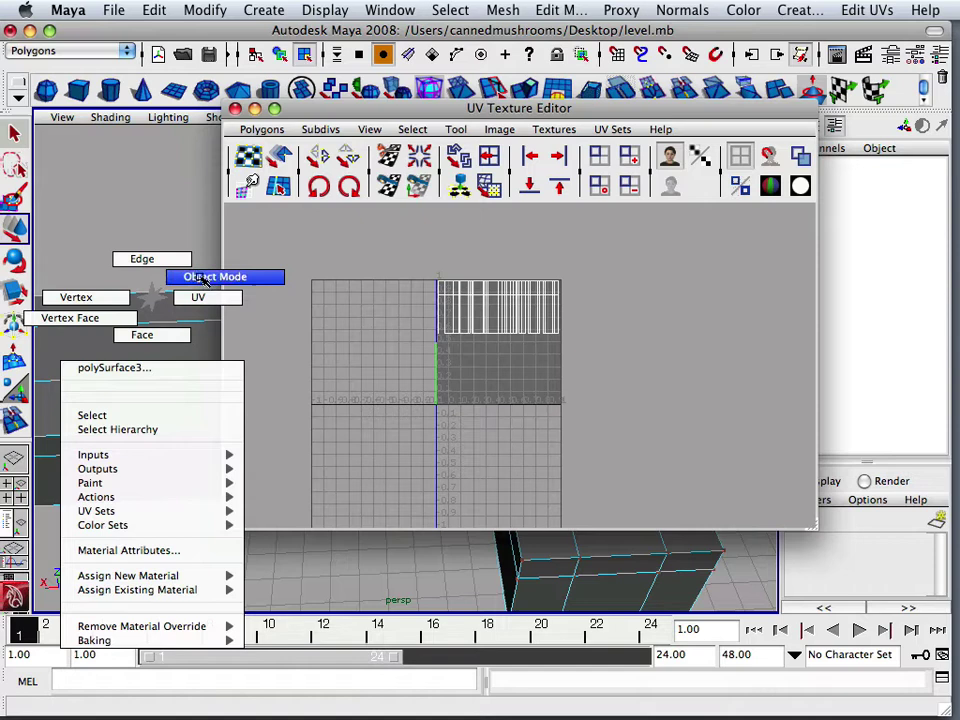
pyautogui.moveTo(203, 280); pyautogui.dragTo(203, 279, button='right')
pyautogui.click(170, 293)
pyautogui.scroll(-3, 409, 356)
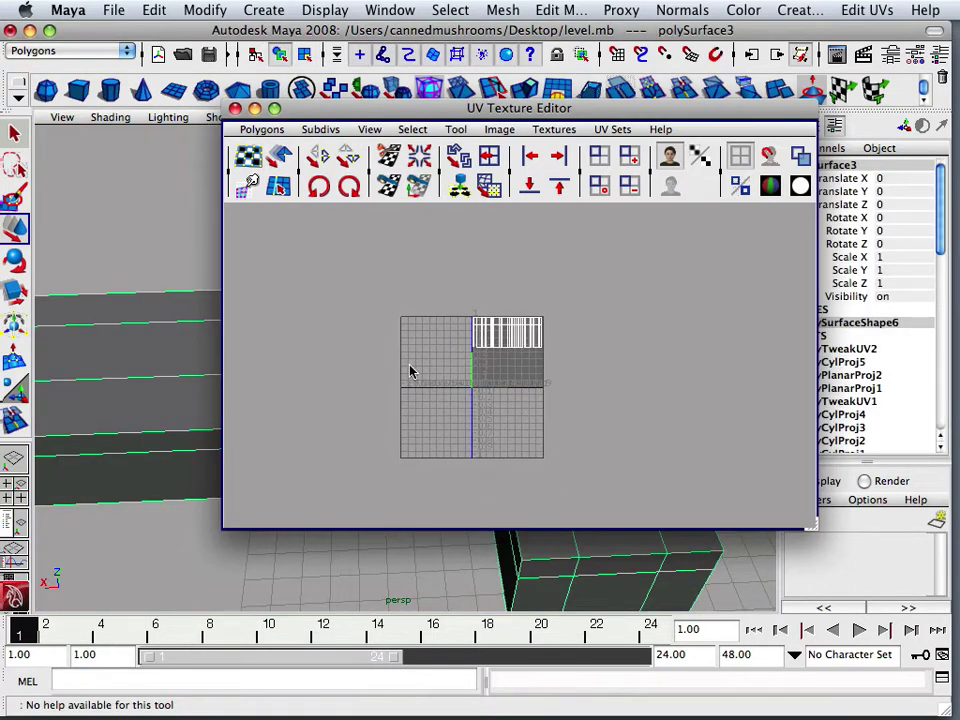
pyautogui.keyDown('alt'); pyautogui.moveTo(405, 369); pyautogui.dragTo(411, 219, button='middle'); pyautogui.keyUp('alt')
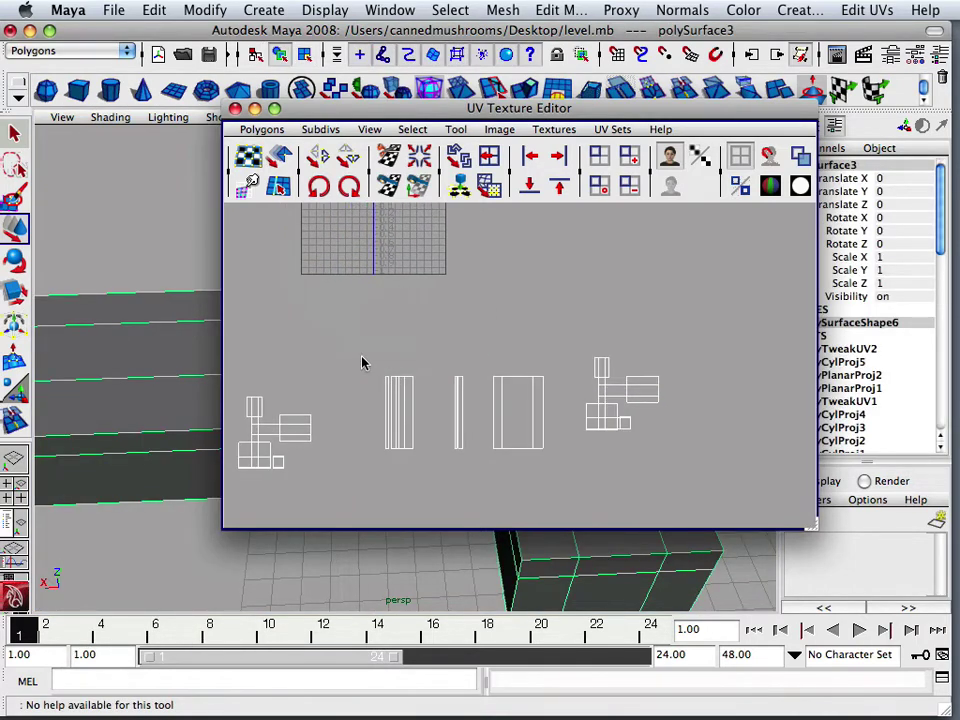
# Select the UVs of the three separate striped shells and move them straight up toward the texture square
pyautogui.moveTo(535, 519); pyautogui.dragTo(553, 517)
pyautogui.moveTo(410, 396); pyautogui.dragTo(466, 395, button='right')
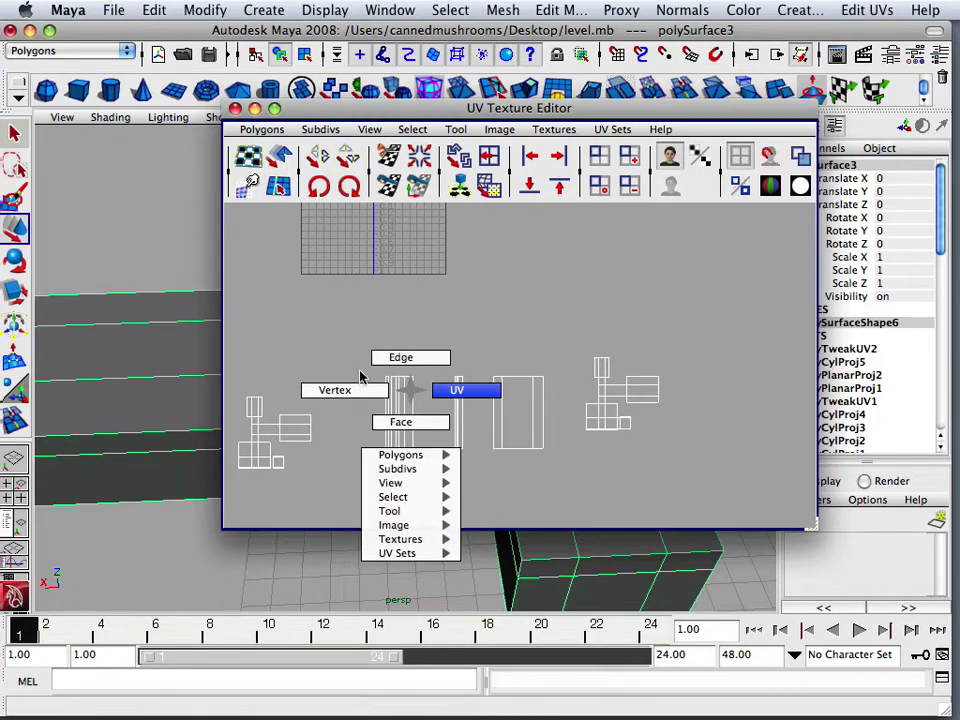
pyautogui.moveTo(352, 366); pyautogui.dragTo(459, 434)
pyautogui.moveTo(563, 487); pyautogui.dragTo(564, 487)
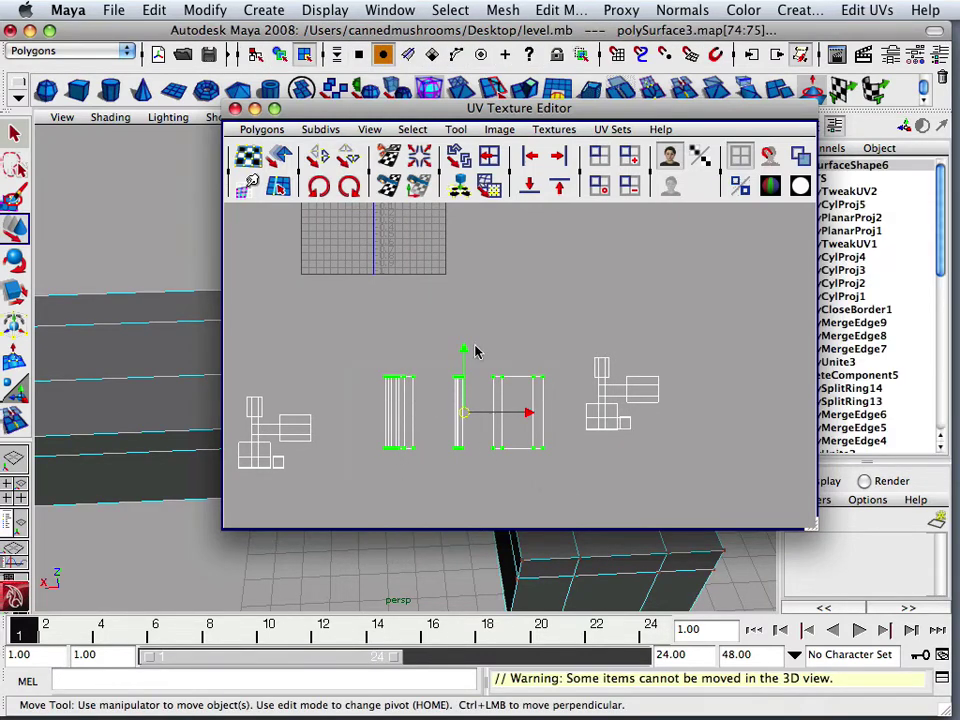
pyautogui.moveTo(462, 349); pyautogui.dragTo(425, 222)
# Scale the three striped shells uniformly to about a third of their size
pyautogui.keyDown('alt'); pyautogui.moveTo(394, 247); pyautogui.dragTo(484, 296, button='middle'); pyautogui.keyUp('alt')
pyautogui.scroll(4, 397, 374)
pyautogui.press('r')
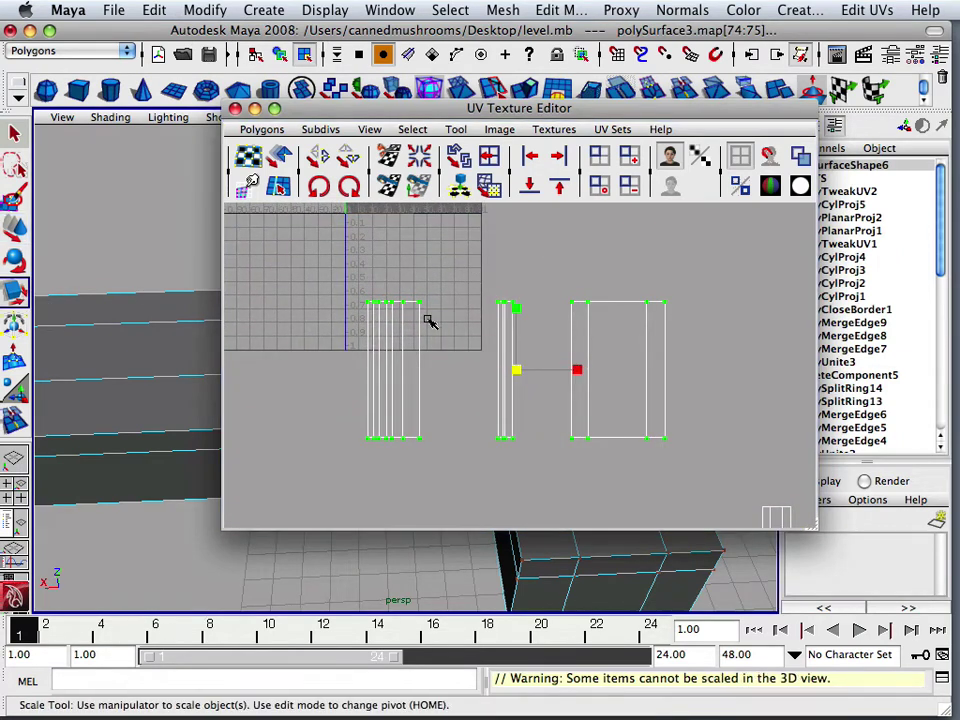
pyautogui.moveTo(517, 371); pyautogui.dragTo(475, 375)
pyautogui.scroll(3, 507, 376)
# Move the multi-striped shell and the wide shell horizontally until they sit close on either side of the narrow shell
pyautogui.press('w')
pyautogui.click(418, 349)
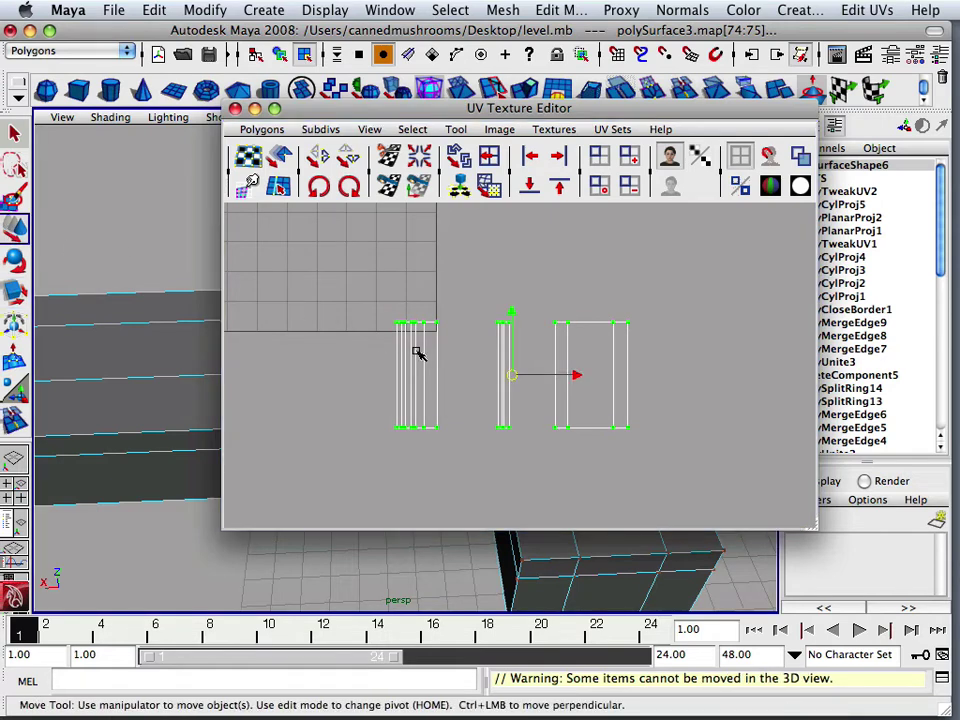
pyautogui.keyDown('alt'); pyautogui.moveTo(350, 456); pyautogui.dragTo(431, 381, button='right'); pyautogui.keyUp('alt')
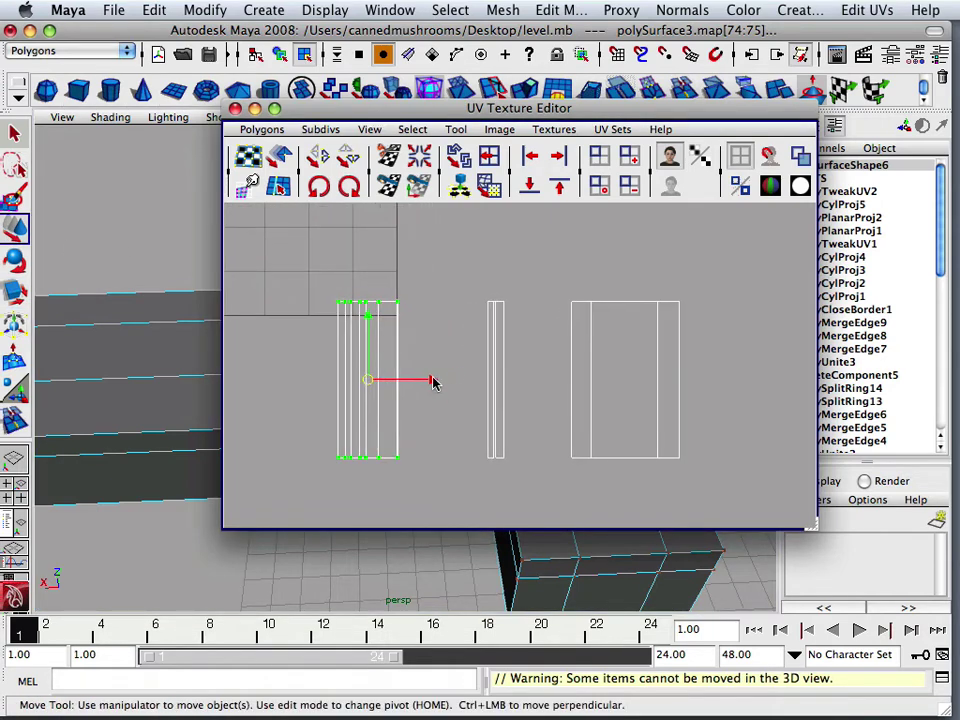
pyautogui.moveTo(431, 381); pyautogui.dragTo(519, 387)
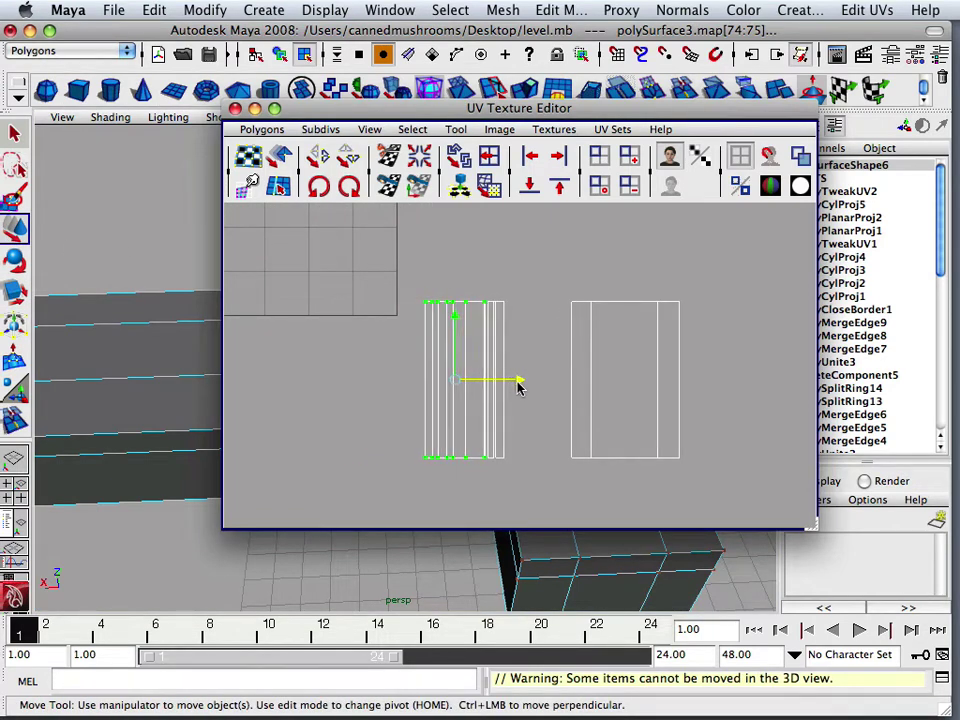
pyautogui.moveTo(570, 314); pyautogui.dragTo(745, 500)
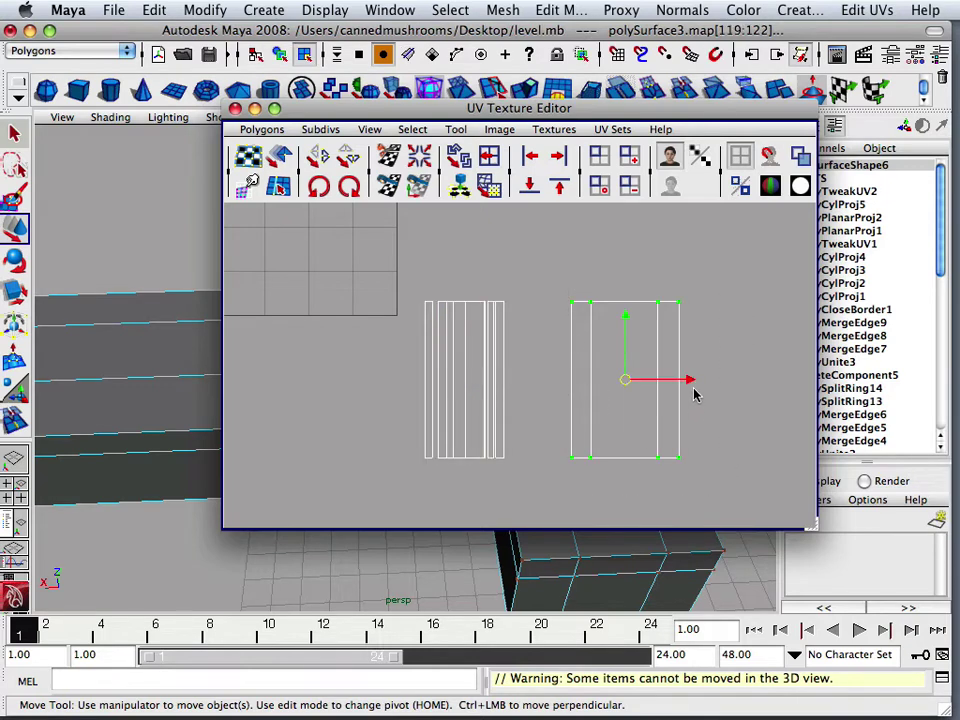
pyautogui.moveTo(694, 388); pyautogui.dragTo(628, 379)
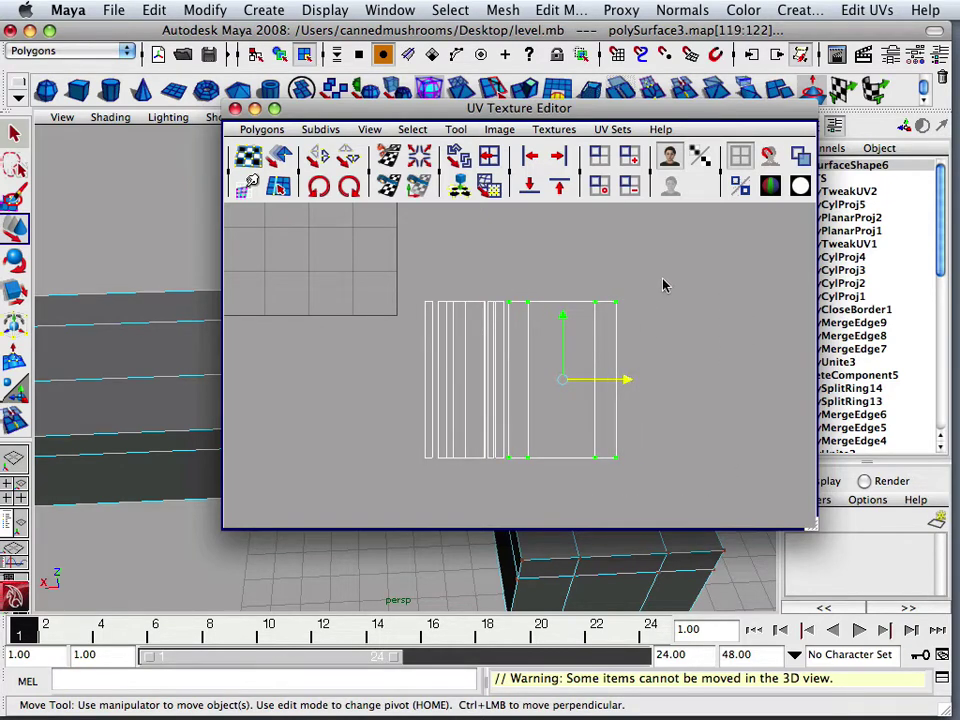
# Select the three grouped striped shells and move them into the lower-left corner of the 0 to 1 texture square
pyautogui.moveTo(392, 465); pyautogui.dragTo(300, 471)
pyautogui.moveTo(519, 381); pyautogui.dragTo(348, 262)
pyautogui.keyDown('alt'); pyautogui.moveTo(348, 258); pyautogui.dragTo(553, 499, button='middle'); pyautogui.keyUp('alt')
pyautogui.keyDown('alt'); pyautogui.moveTo(553, 499); pyautogui.dragTo(535, 476, button='right'); pyautogui.keyUp('alt')
pyautogui.scroll(-1, 536, 481)
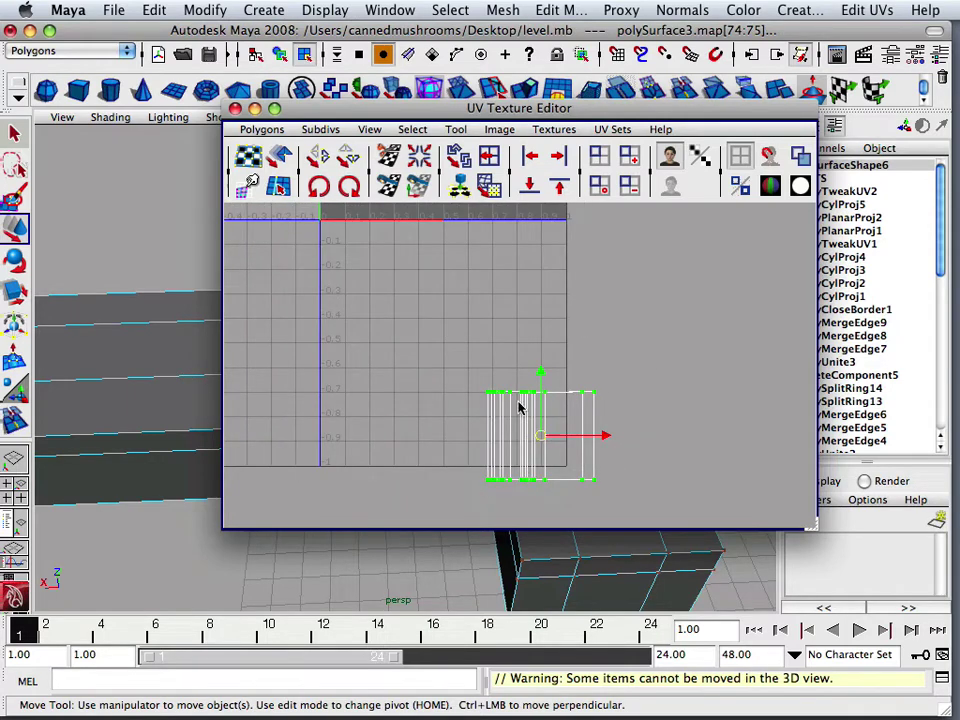
pyautogui.keyDown('alt'); pyautogui.moveTo(455, 346); pyautogui.dragTo(407, 417, button='middle'); pyautogui.keyUp('alt')
pyautogui.moveTo(497, 449); pyautogui.dragTo(414, 216)
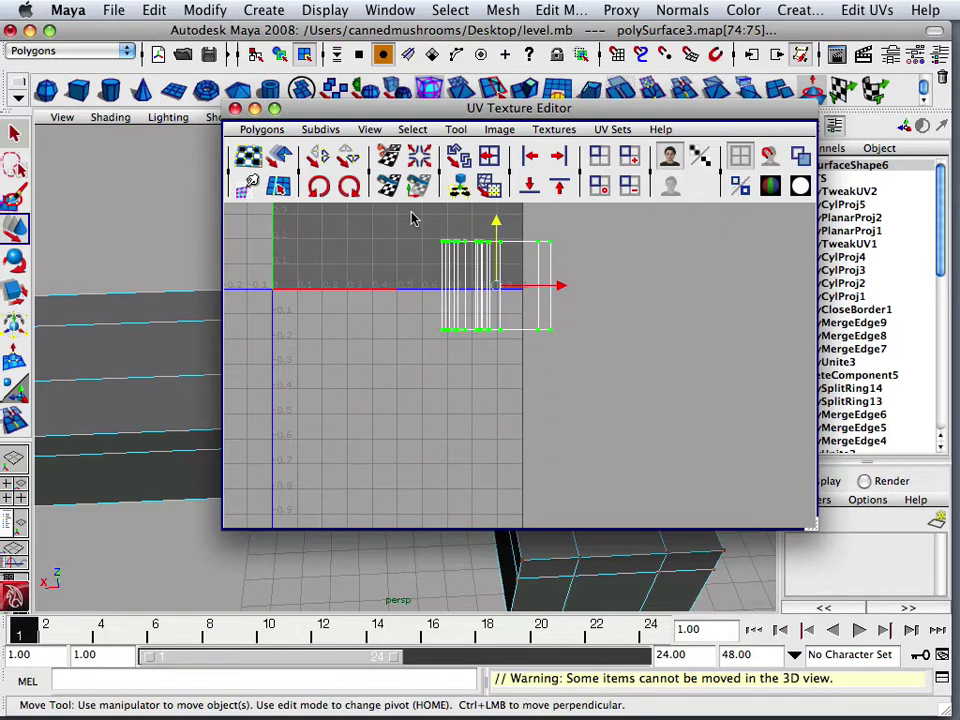
pyautogui.keyDown('alt'); pyautogui.moveTo(414, 216); pyautogui.dragTo(427, 455, button='middle'); pyautogui.keyUp('alt')
pyautogui.moveTo(462, 436); pyautogui.dragTo(295, 402)
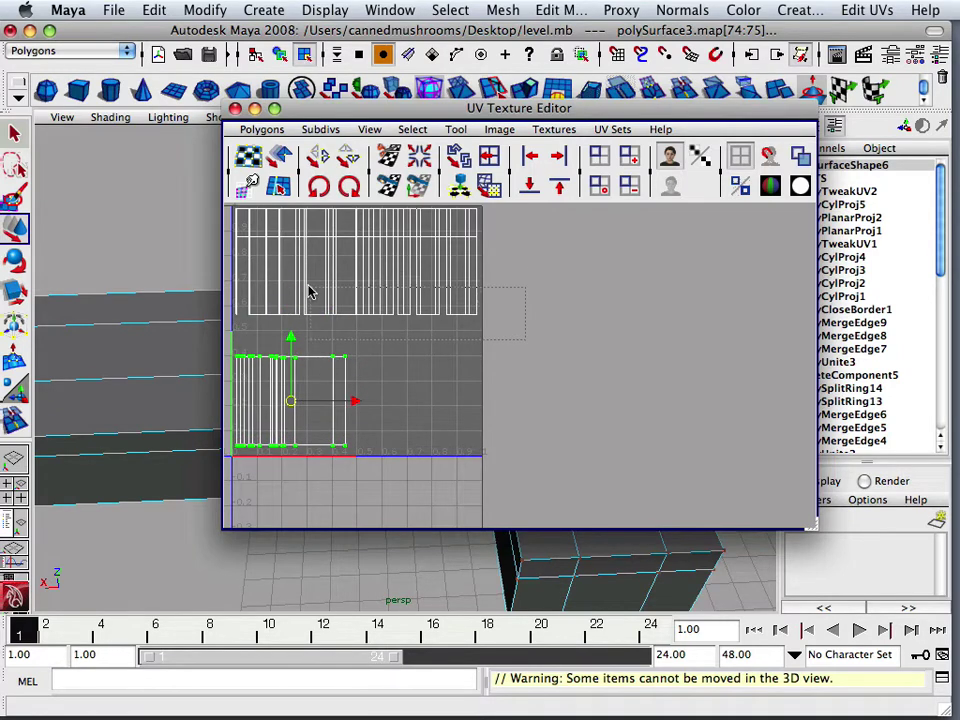
# Nudge the wall strip slightly down from the texture square's top edge, then clear the UV selection
pyautogui.moveTo(208, 209); pyautogui.dragTo(206, 205)
pyautogui.moveTo(360, 262)
pyautogui.mouseDown()
pyautogui.moveTo(360, 281)
pyautogui.moveTo(361, 265)
pyautogui.mouseUp()
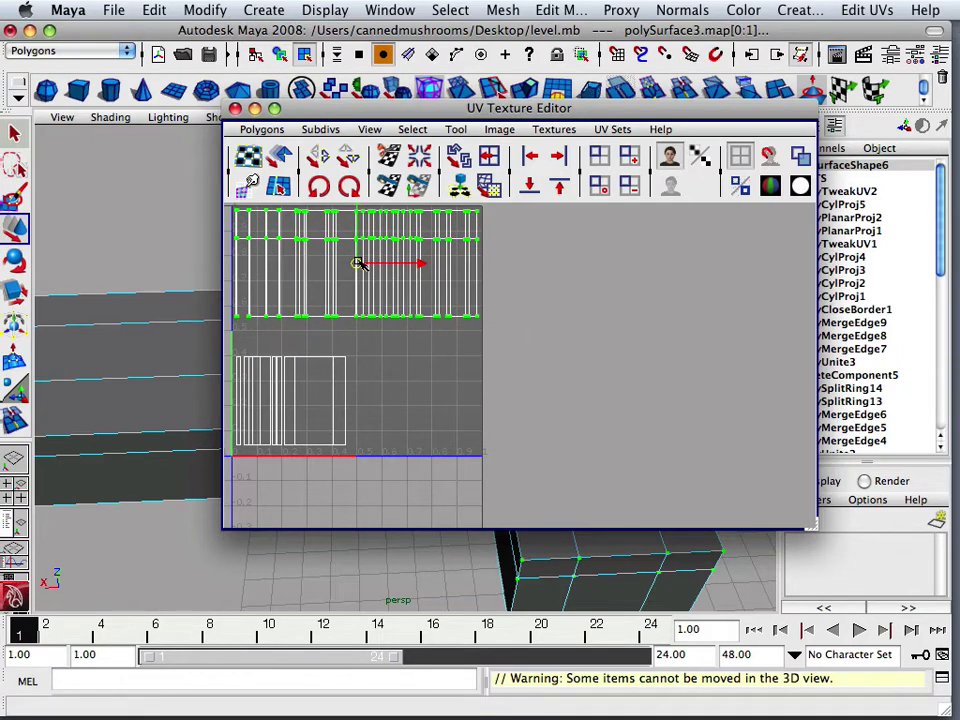
pyautogui.moveTo(297, 421); pyautogui.dragTo(231, 462)
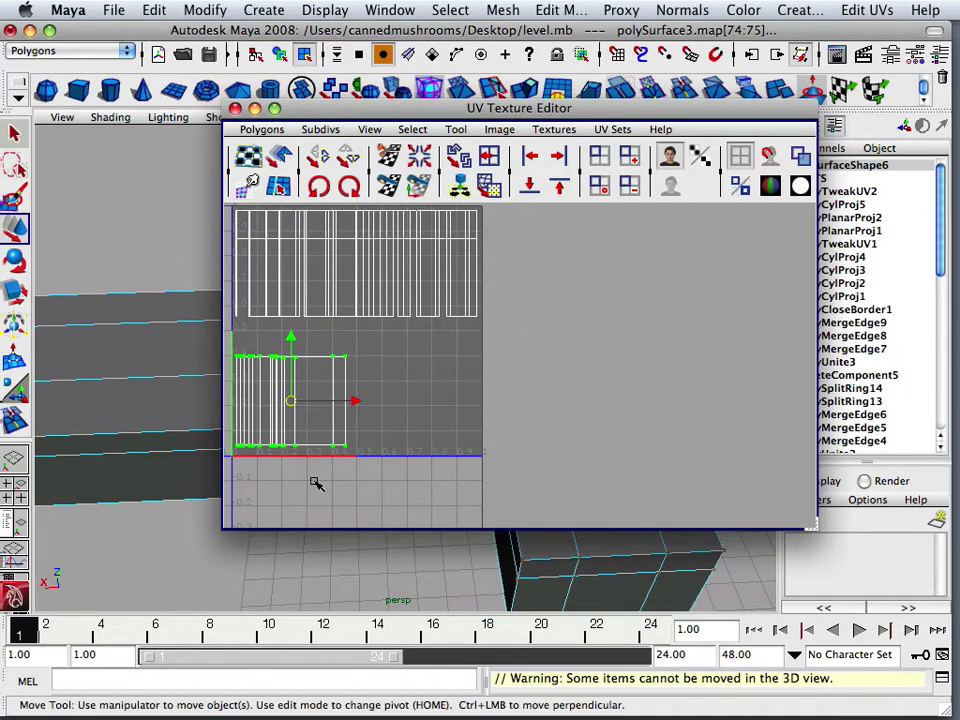
pyautogui.click(363, 490)
# Select the rightmost floor-plan-shaped shell and move it up beside the right edge of the UV grid
pyautogui.scroll(-3, 362, 490)
pyautogui.scroll(-3, 362, 494)
pyautogui.keyDown('alt'); pyautogui.moveTo(501, 519); pyautogui.dragTo(476, 356, button='middle'); pyautogui.keyUp('alt')
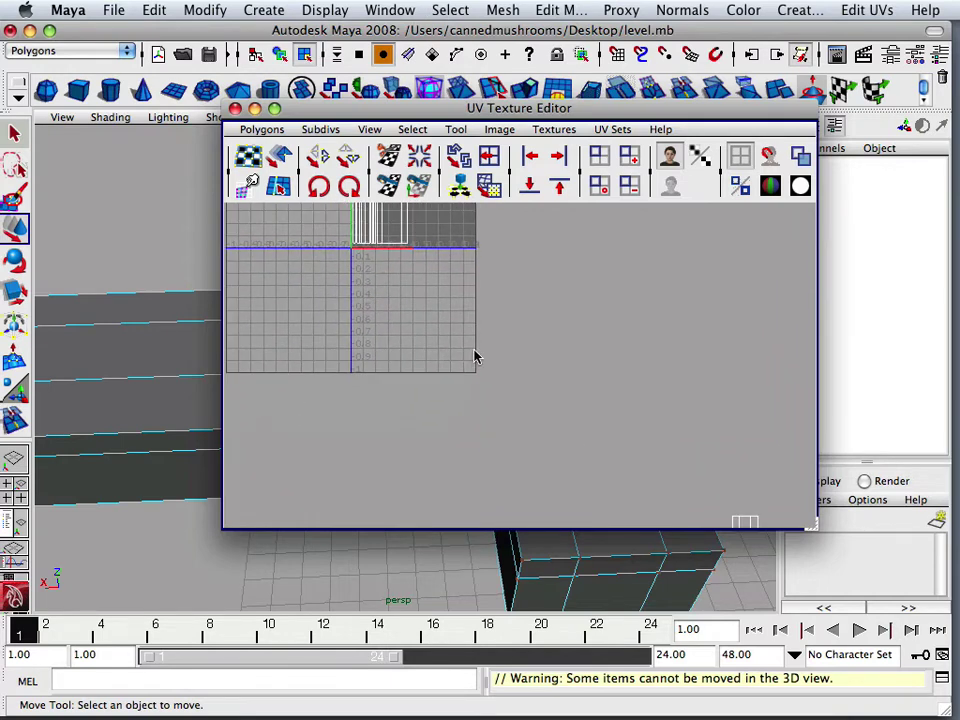
pyautogui.scroll(-5, 452, 379)
pyautogui.keyDown('alt'); pyautogui.moveTo(480, 401); pyautogui.dragTo(415, 380, button='middle'); pyautogui.keyUp('alt')
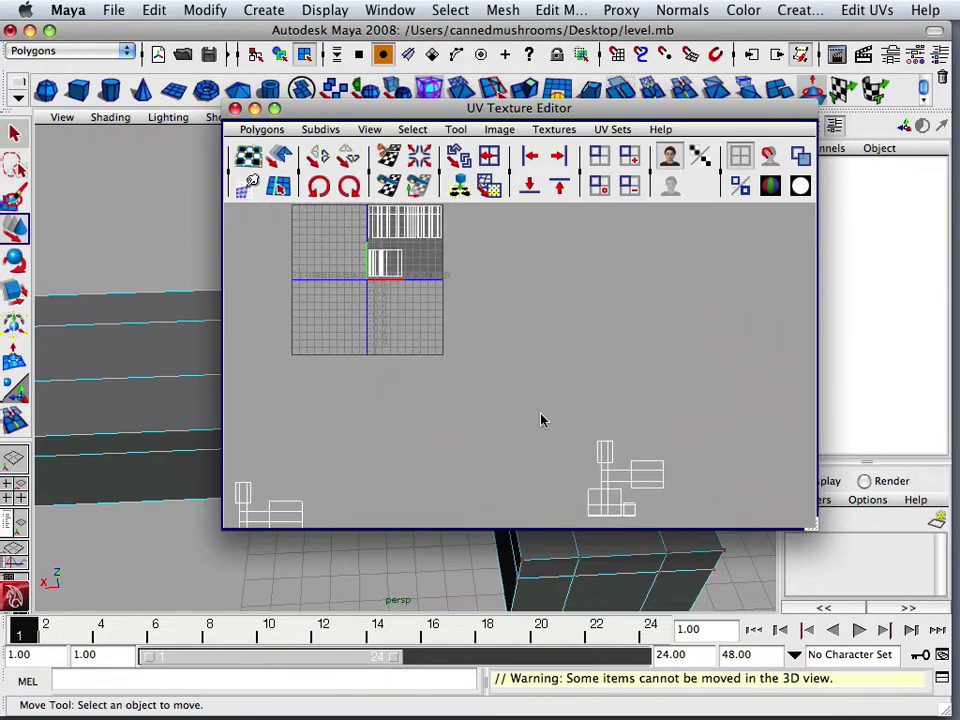
pyautogui.moveTo(700, 563); pyautogui.dragTo(671, 534)
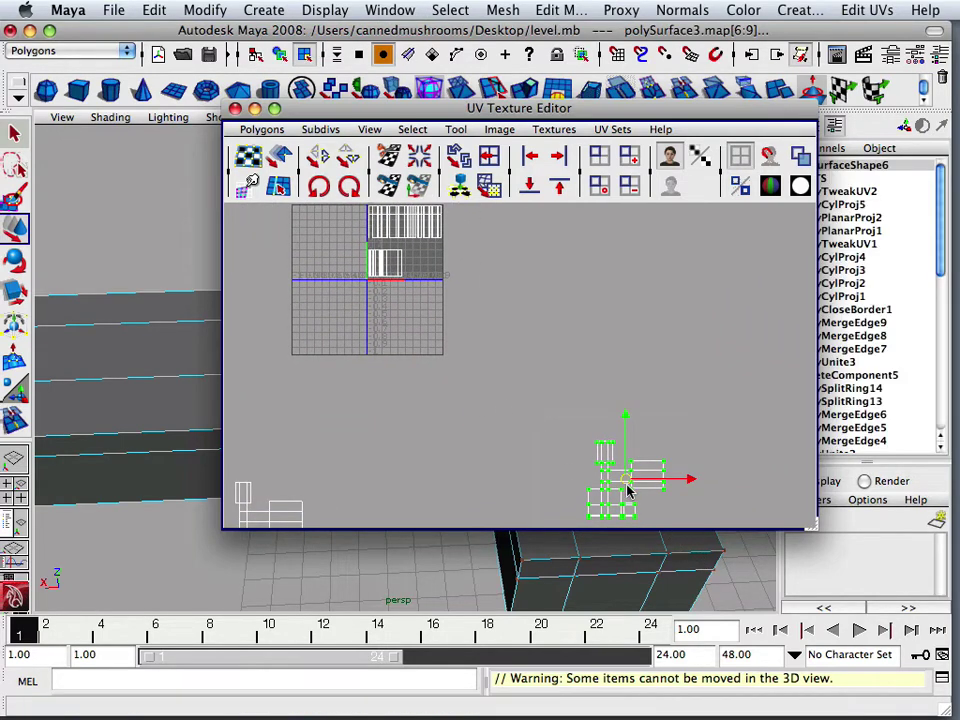
pyautogui.moveTo(628, 489); pyautogui.dragTo(480, 292)
pyautogui.scroll(5, 465, 328)
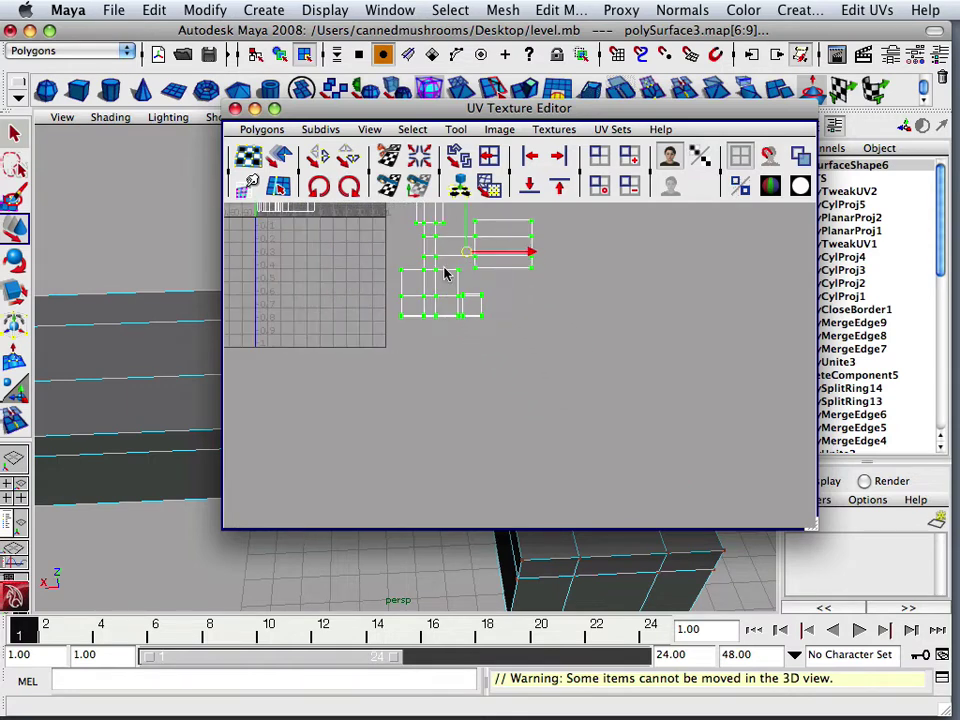
# Select the remaining floor-plan-shaped shell at the lower left and move it up to the bottom of the UV grid
pyautogui.keyDown('alt'); pyautogui.moveTo(446, 270); pyautogui.dragTo(610, 255, button='middle'); pyautogui.keyUp('alt')
pyautogui.scroll(-1, 442, 388)
pyautogui.scroll(-2, 442, 388)
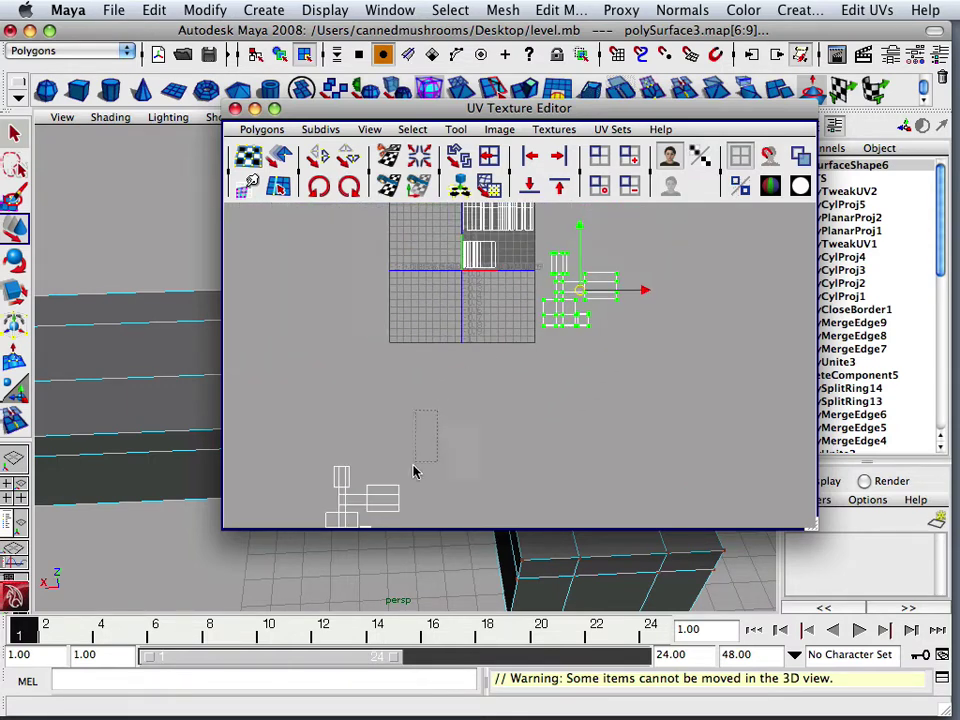
pyautogui.moveTo(287, 586); pyautogui.dragTo(290, 580)
pyautogui.keyDown('alt'); pyautogui.moveTo(381, 497); pyautogui.dragTo(381, 429, button='middle'); pyautogui.keyUp('alt')
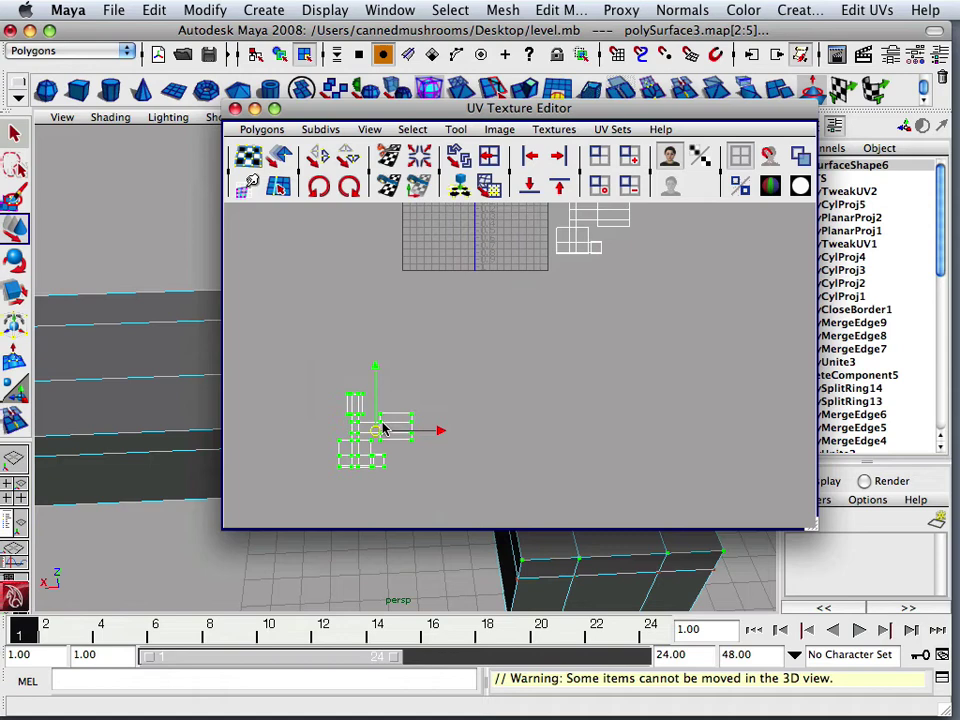
pyautogui.moveTo(374, 430); pyautogui.dragTo(515, 285)
# Select the floor-plan shell beside the grid and scale it uniformly to about half its size
pyautogui.keyDown('alt'); pyautogui.moveTo(473, 277); pyautogui.dragTo(447, 413, button='middle'); pyautogui.keyUp('alt')
pyautogui.scroll(4, 437, 391)
pyautogui.scroll(2, 437, 395)
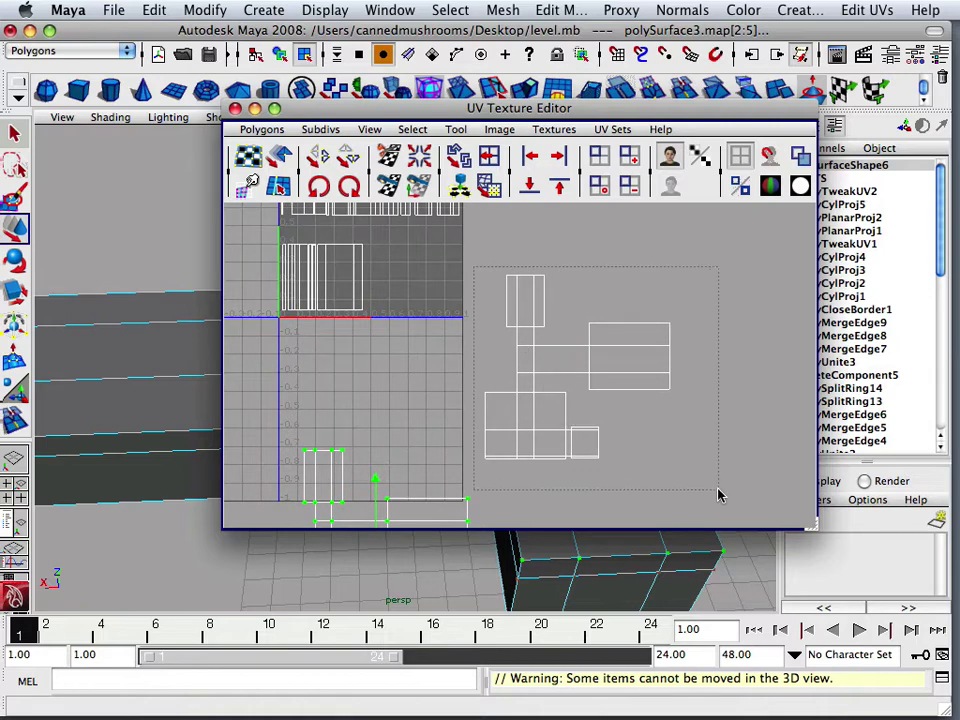
pyautogui.moveTo(718, 495); pyautogui.dragTo(720, 497)
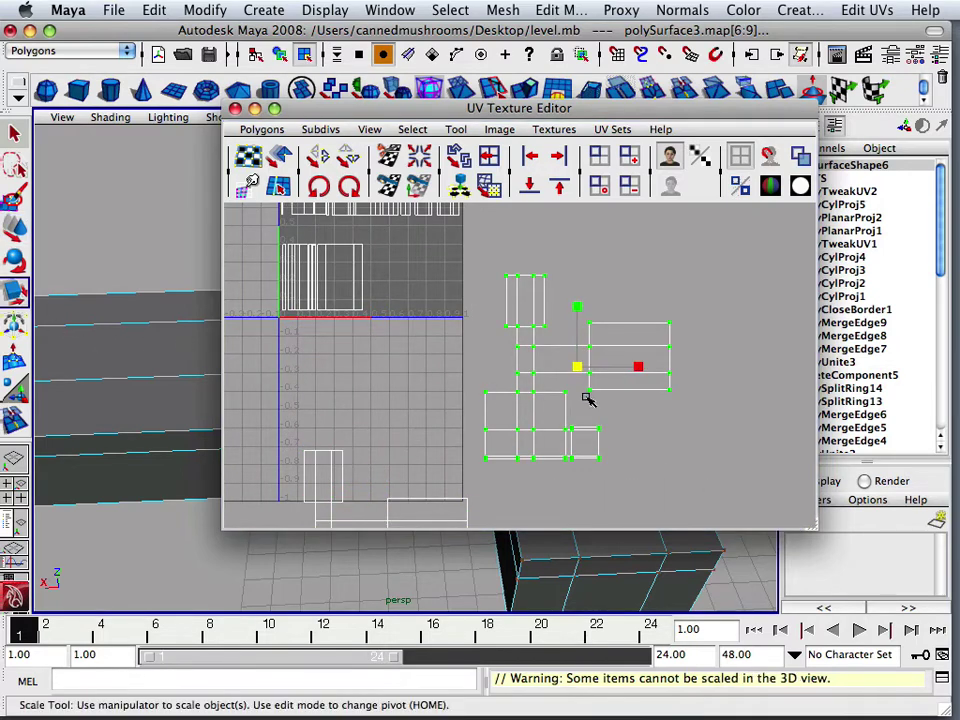
pyautogui.moveTo(575, 370); pyautogui.dragTo(462, 350)
# Fit the scaled floor-plan shell into the texture square's lower-right area, beside the striped shells, and clear the selection
pyautogui.press('w')
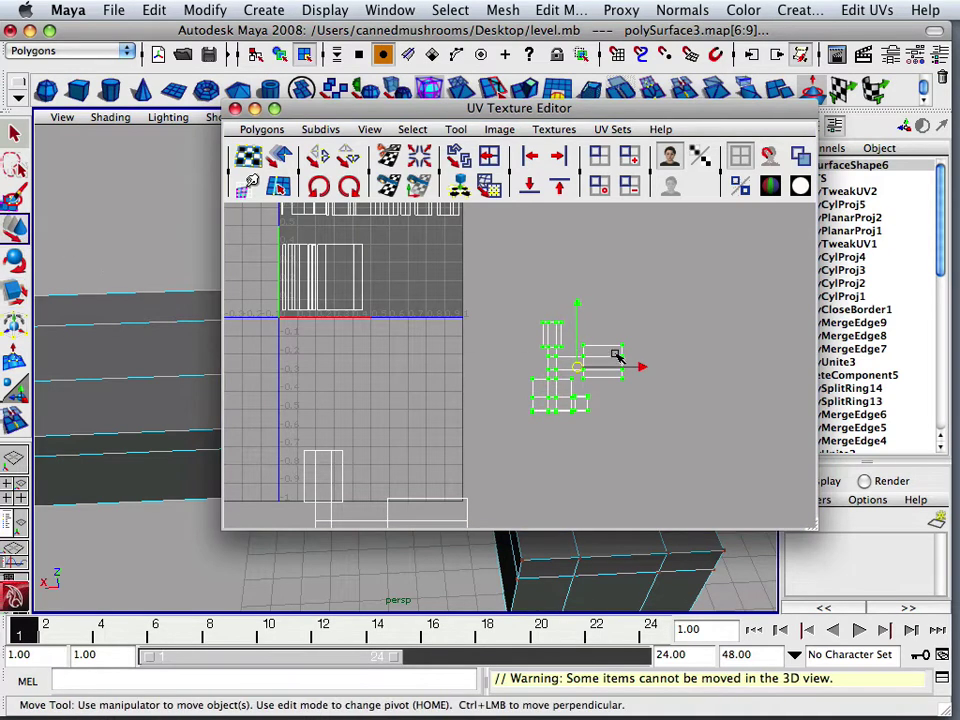
pyautogui.moveTo(583, 368); pyautogui.dragTo(420, 270)
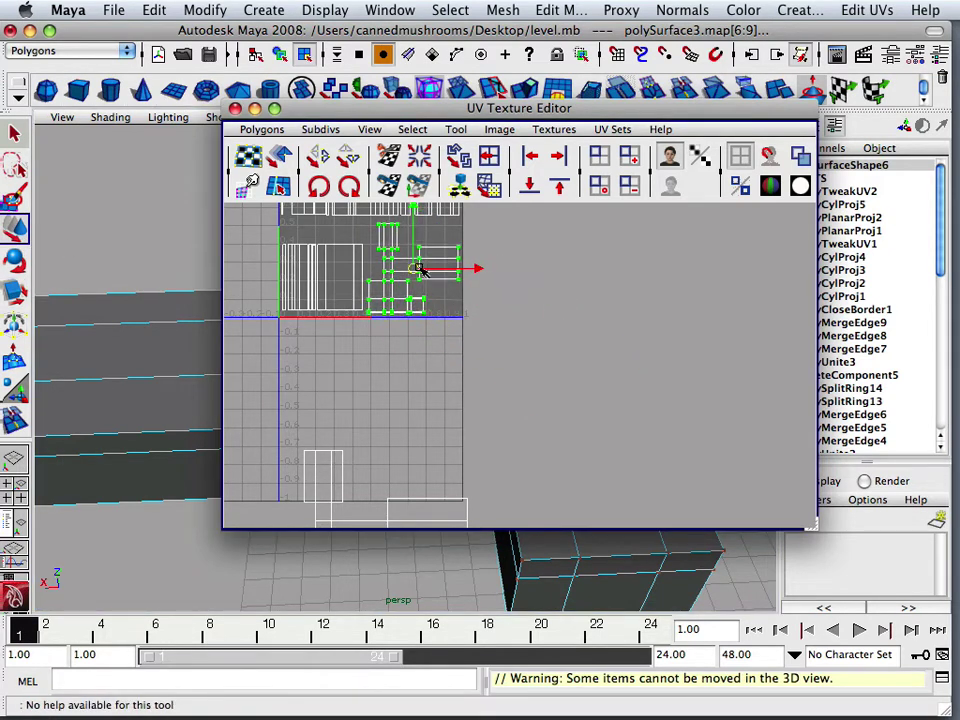
pyautogui.keyDown('alt'); pyautogui.moveTo(488, 268); pyautogui.dragTo(597, 331, button='middle'); pyautogui.keyUp('alt')
pyautogui.scroll(4, 557, 415)
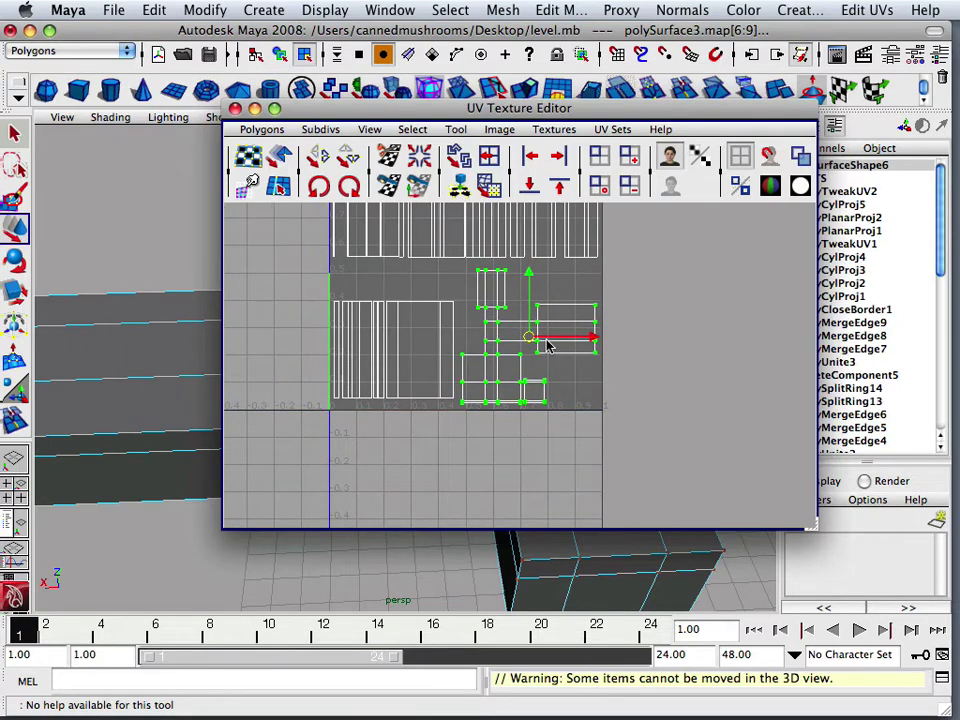
pyautogui.moveTo(532, 342); pyautogui.dragTo(529, 342)
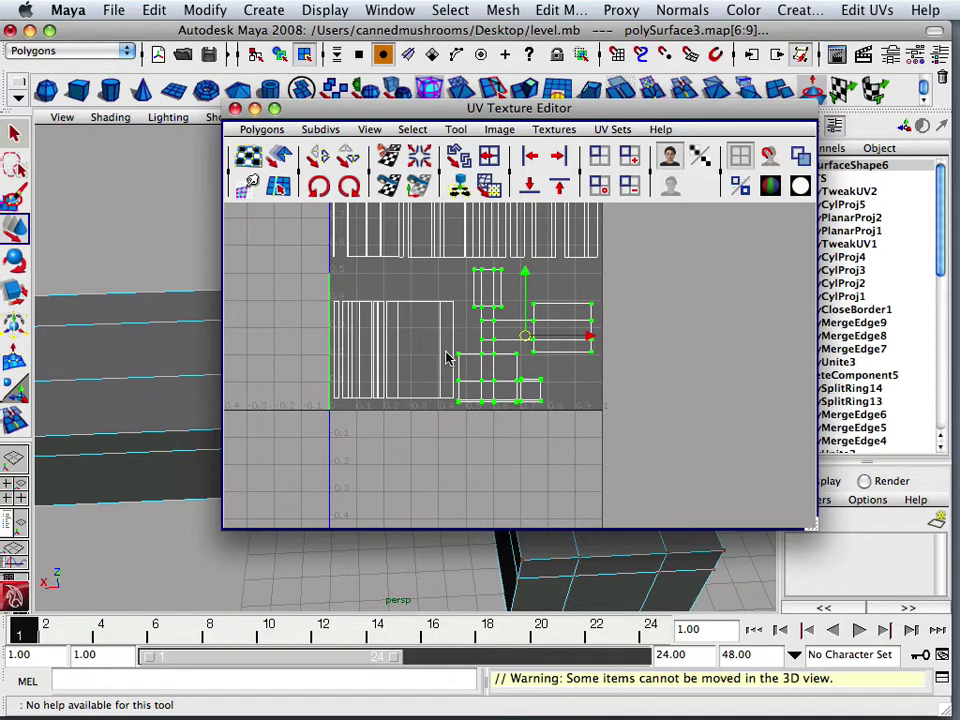
pyautogui.click(450, 439)
pyautogui.keyDown('alt'); pyautogui.moveTo(461, 422); pyautogui.dragTo(482, 411, button='middle'); pyautogui.keyUp('alt')
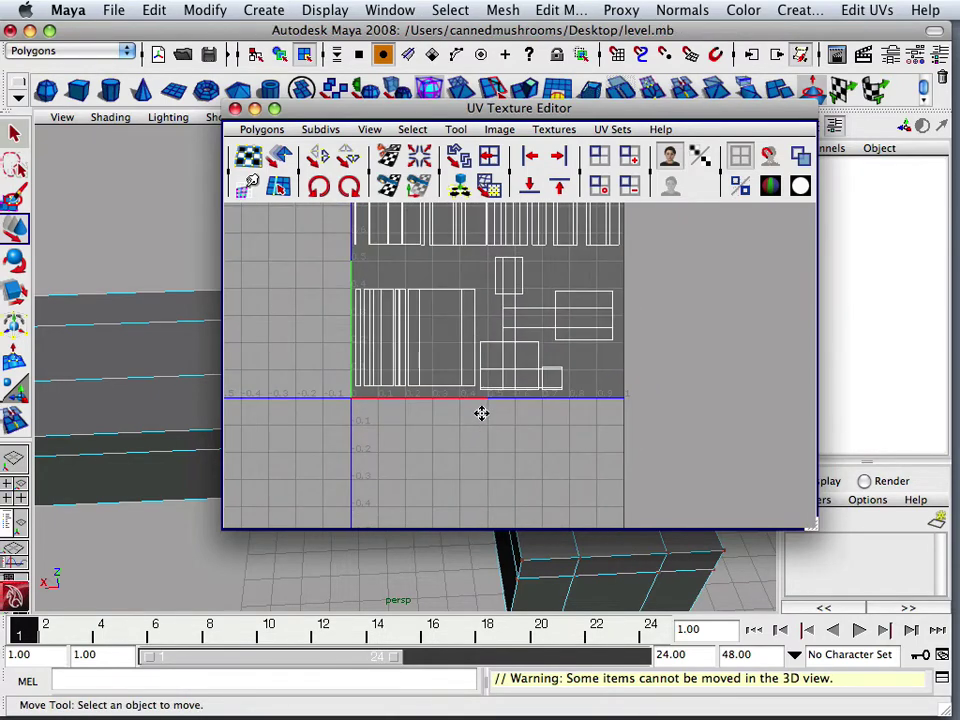
pyautogui.scroll(2, 373, 343)
pyautogui.scroll(-6, 375, 345)
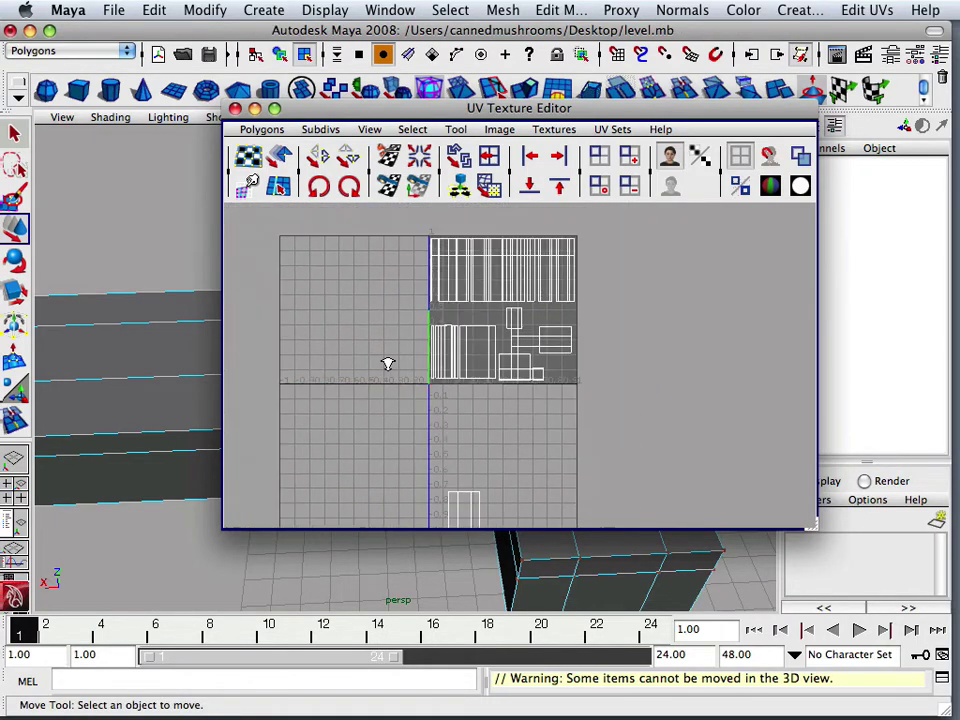
# Select the floor-plan shell below the UV grid and scale it uniformly to about 40% of its size
pyautogui.keyDown('alt'); pyautogui.moveTo(433, 386); pyautogui.dragTo(407, 282, button='middle'); pyautogui.keyUp('alt')
pyautogui.moveTo(375, 364); pyautogui.dragTo(621, 529)
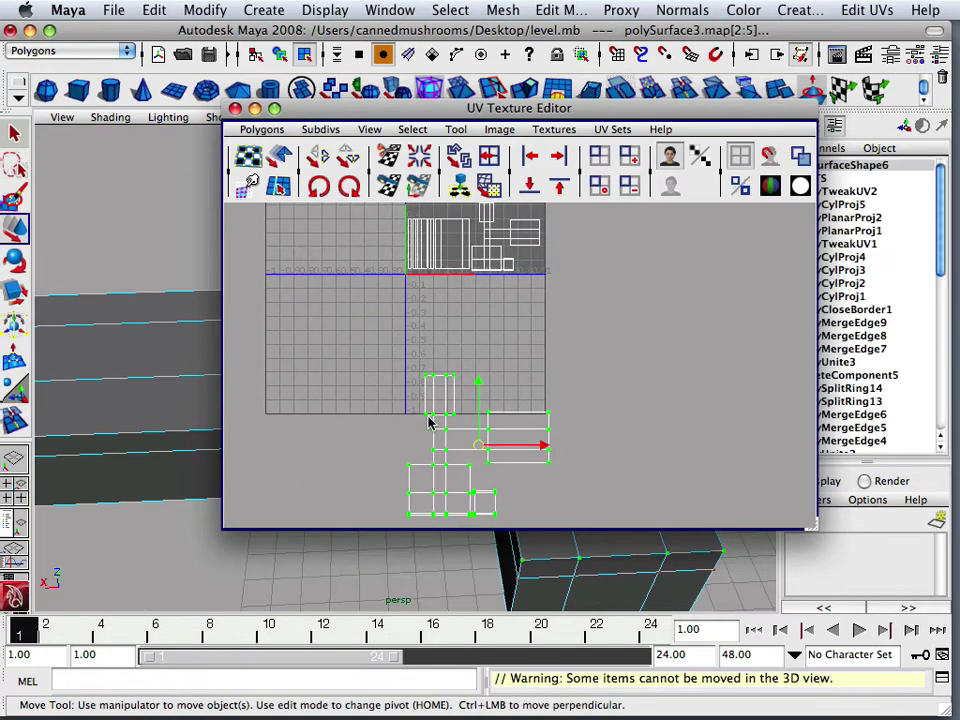
pyautogui.press('r')
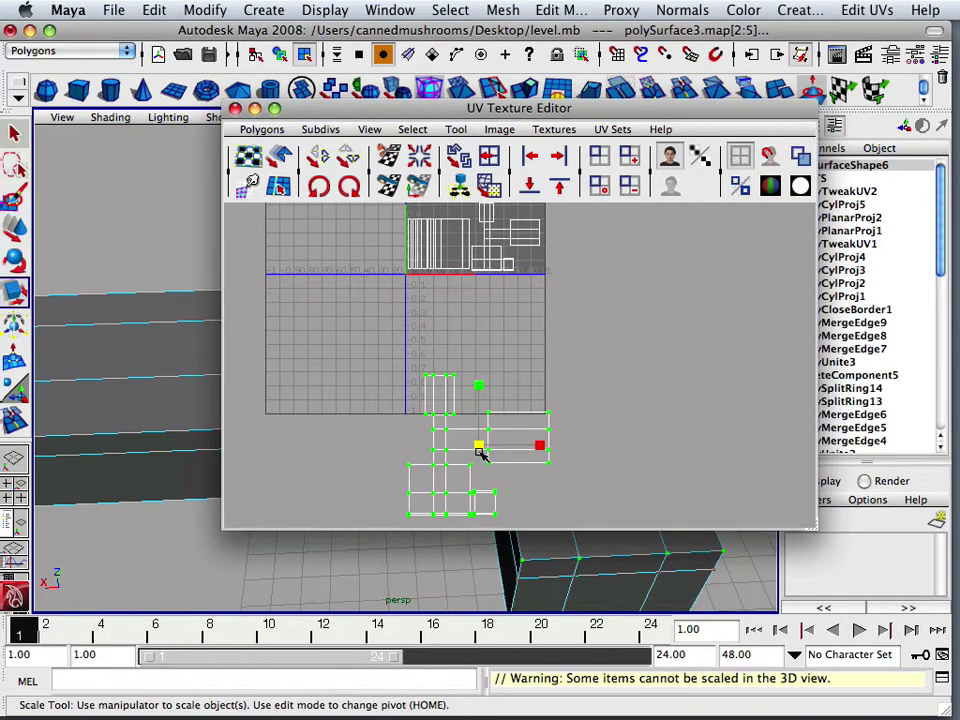
pyautogui.moveTo(481, 452); pyautogui.dragTo(390, 446)
# Move the reduced floor-plan shell up into the texture square, overlaying the matching floor-plan shell to compare sizes
pyautogui.press('w')
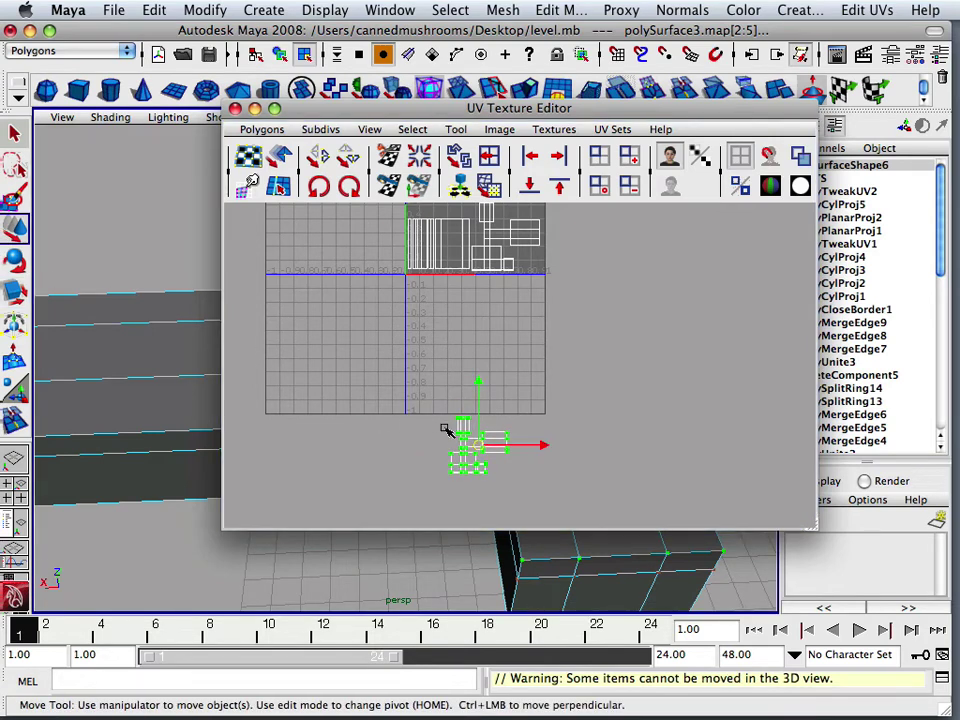
pyautogui.moveTo(480, 445); pyautogui.dragTo(602, 255)
pyautogui.keyDown('alt'); pyautogui.moveTo(454, 282); pyautogui.dragTo(418, 418, button='middle'); pyautogui.keyUp('alt')
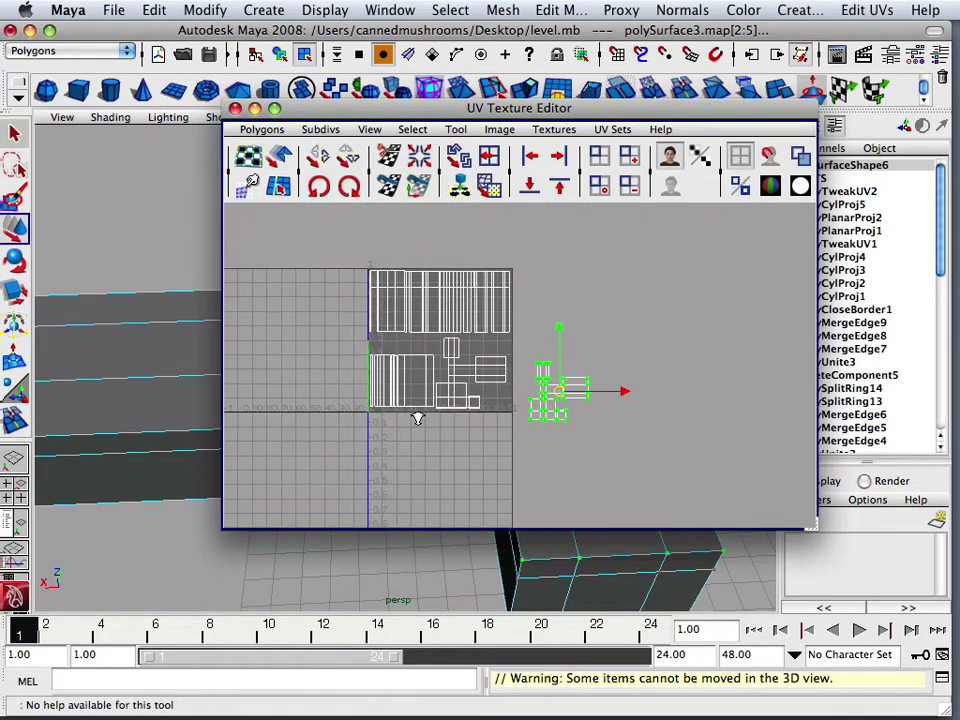
pyautogui.keyDown('alt'); pyautogui.moveTo(418, 418); pyautogui.dragTo(617, 432, button='right'); pyautogui.keyUp('alt')
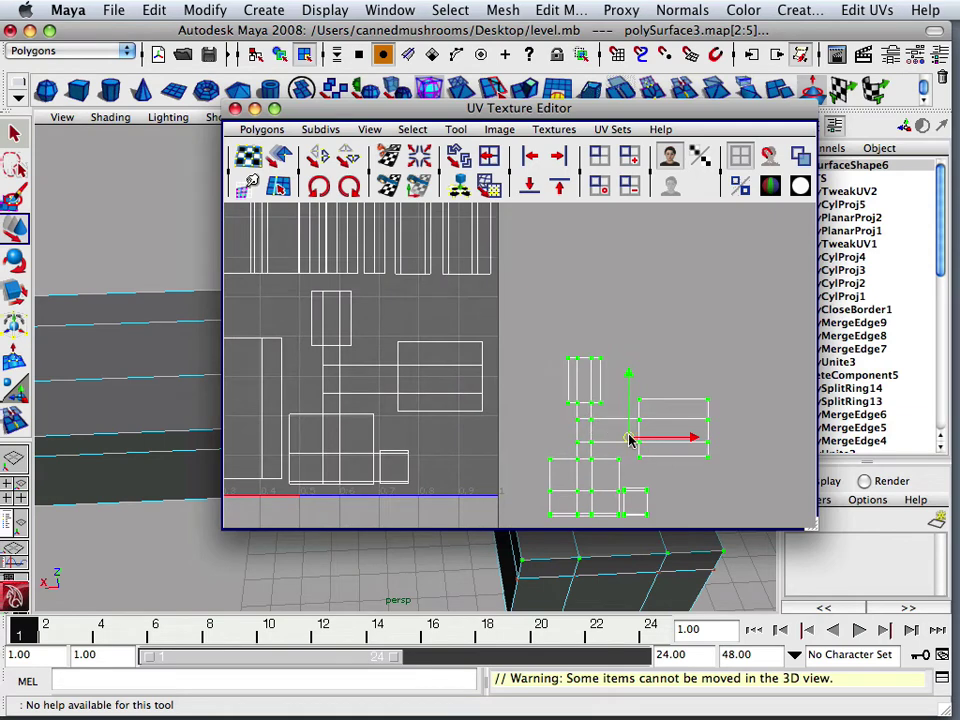
pyautogui.moveTo(628, 437); pyautogui.dragTo(378, 390)
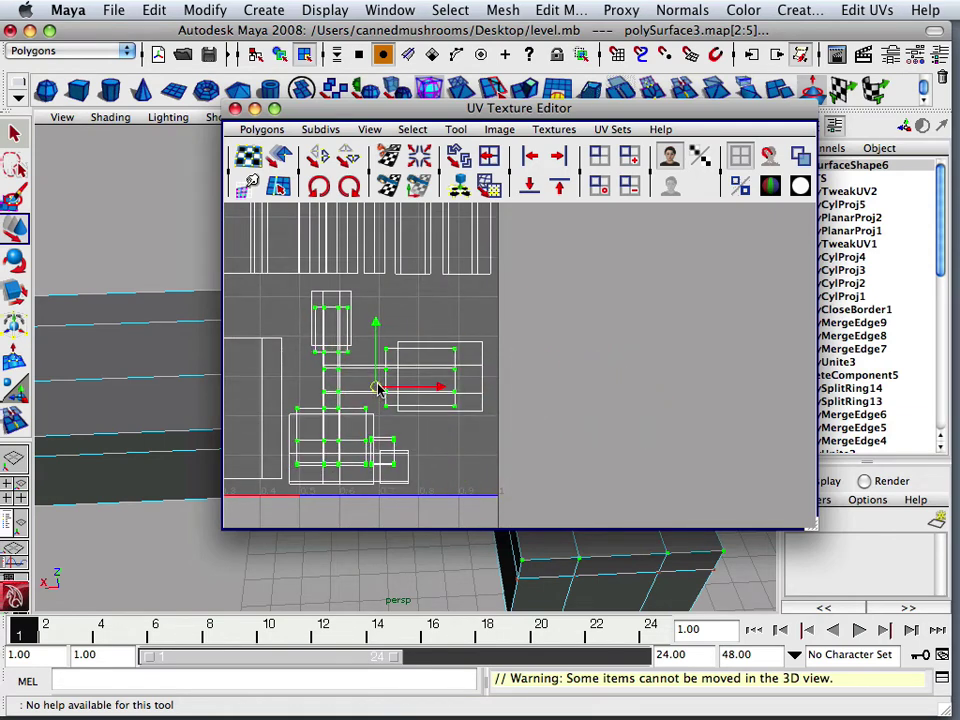
# Enlarge the overlaid shell uniformly to match the other floor-plan shell, move it just outside the texture square's right edge, and clear the selection
pyautogui.press('r')
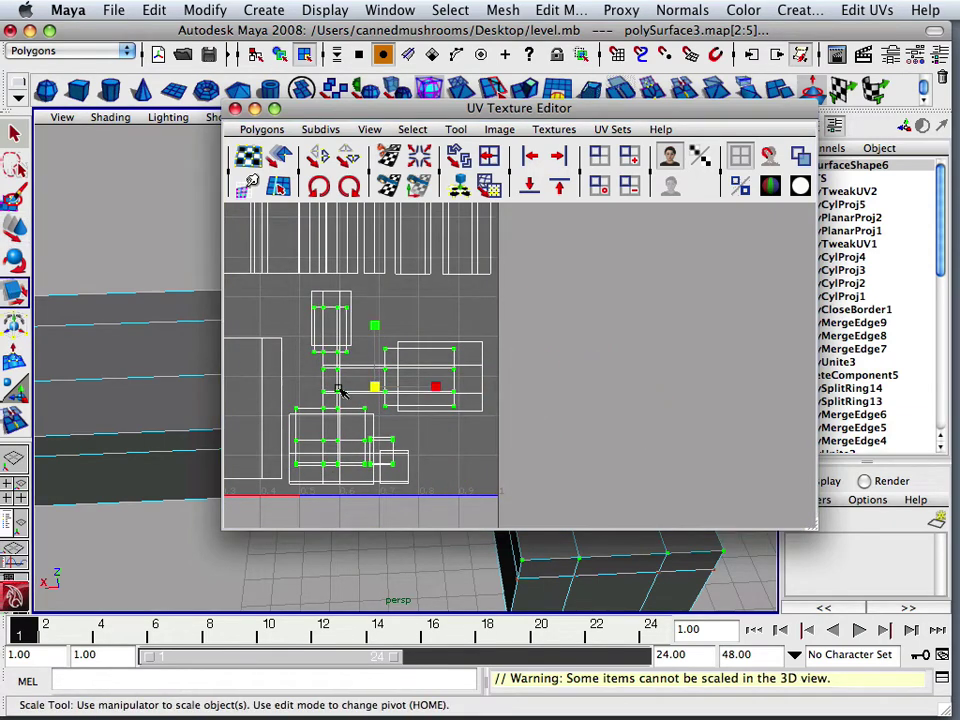
pyautogui.moveTo(375, 388); pyautogui.dragTo(686, 403)
pyautogui.press('w')
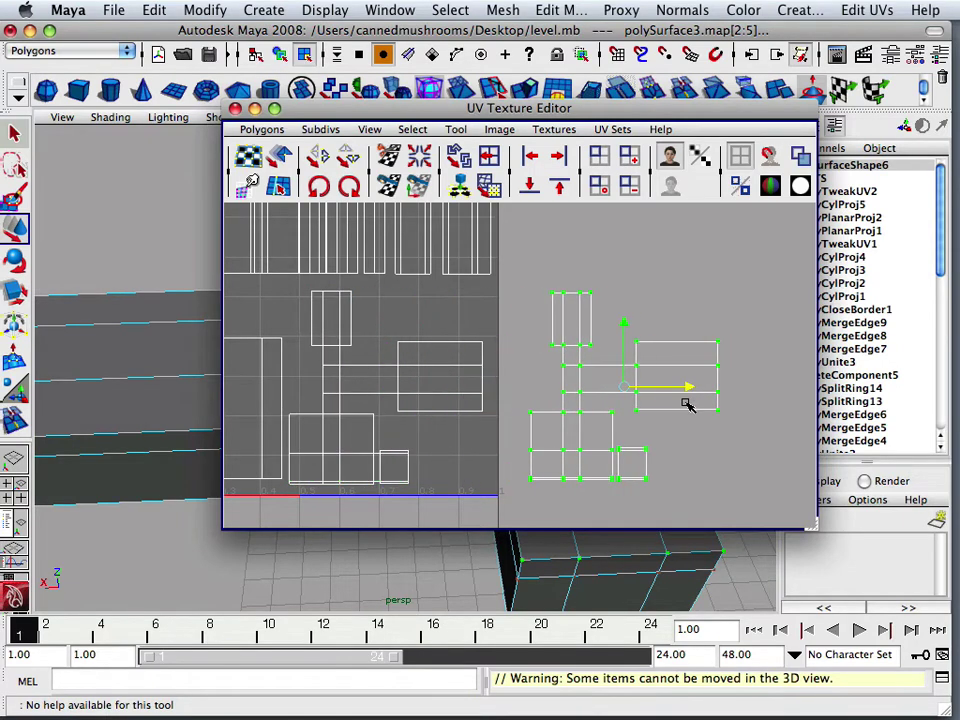
pyautogui.click(738, 392)
# Select both floor-plan shells, scale them together uniformly to about 60% of their size, and clear the selection
pyautogui.moveTo(749, 286); pyautogui.dragTo(289, 542)
pyautogui.click(14, 289)
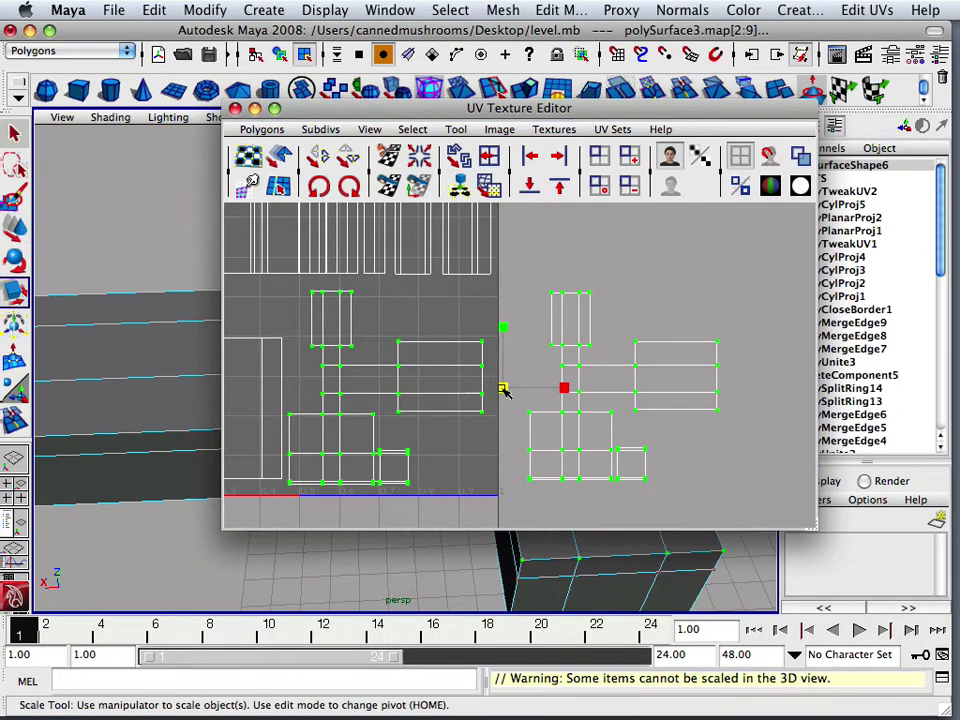
pyautogui.moveTo(503, 390); pyautogui.dragTo(335, 325)
pyautogui.click(326, 359)
pyautogui.scroll(-1, 271, 368)
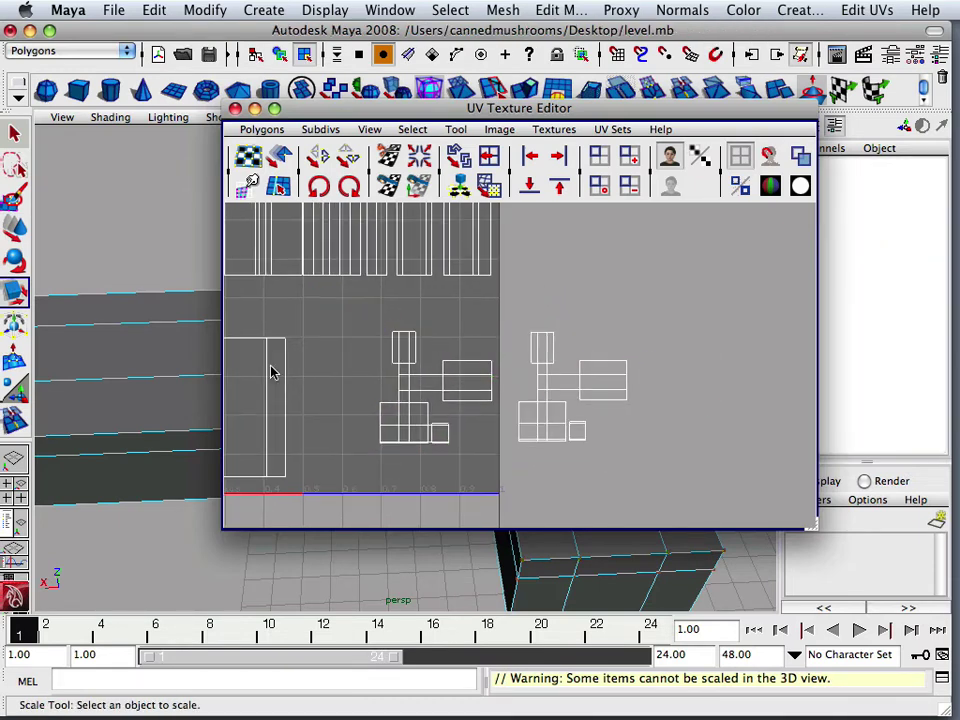
# Select the floor-plan shell inside the texture square and move it up beside the lower striped shells, just below the wall strip
pyautogui.keyDown('alt'); pyautogui.moveTo(272, 372); pyautogui.dragTo(450, 366, button='right'); pyautogui.keyUp('alt')
pyautogui.keyDown('alt'); pyautogui.moveTo(450, 366); pyautogui.dragTo(424, 364, button='middle'); pyautogui.keyUp('alt')
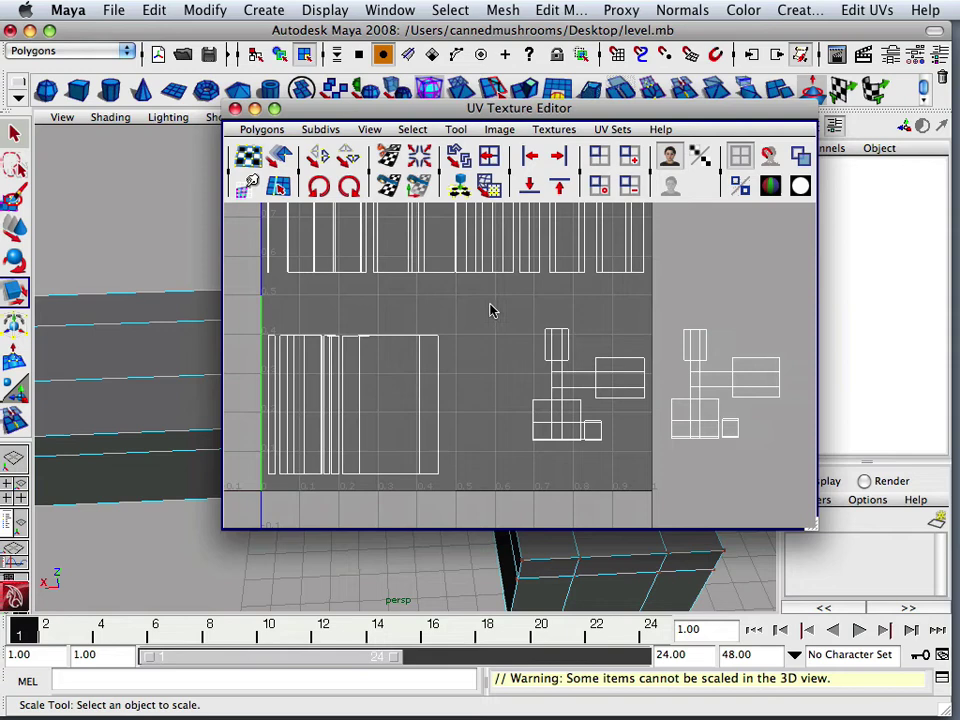
pyautogui.moveTo(494, 306); pyautogui.dragTo(656, 486)
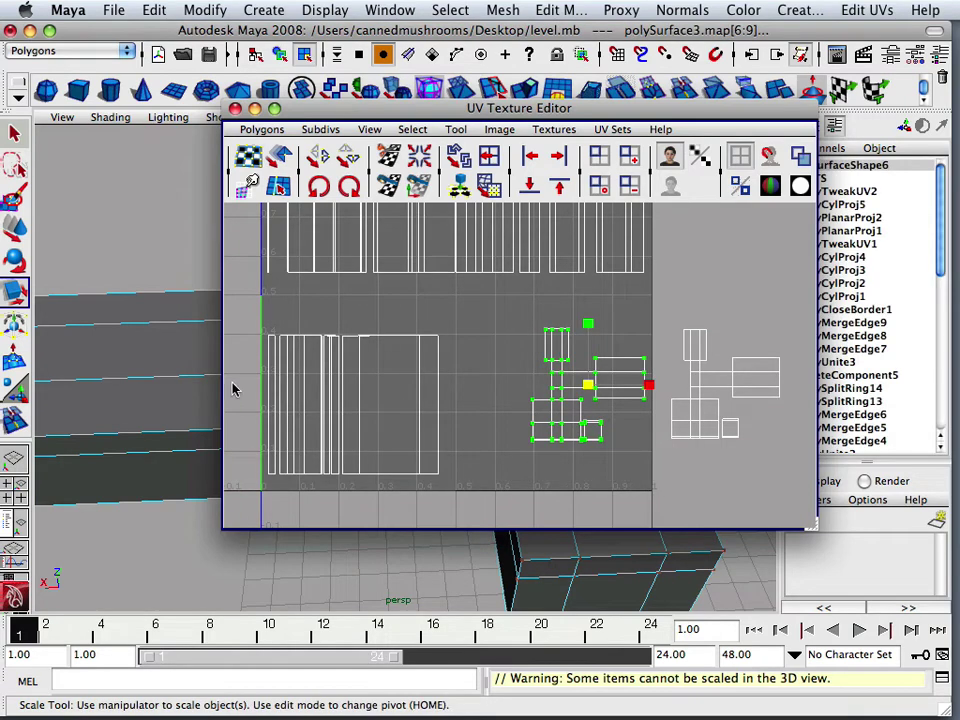
pyautogui.click(16, 230)
pyautogui.moveTo(596, 394); pyautogui.dragTo(502, 344)
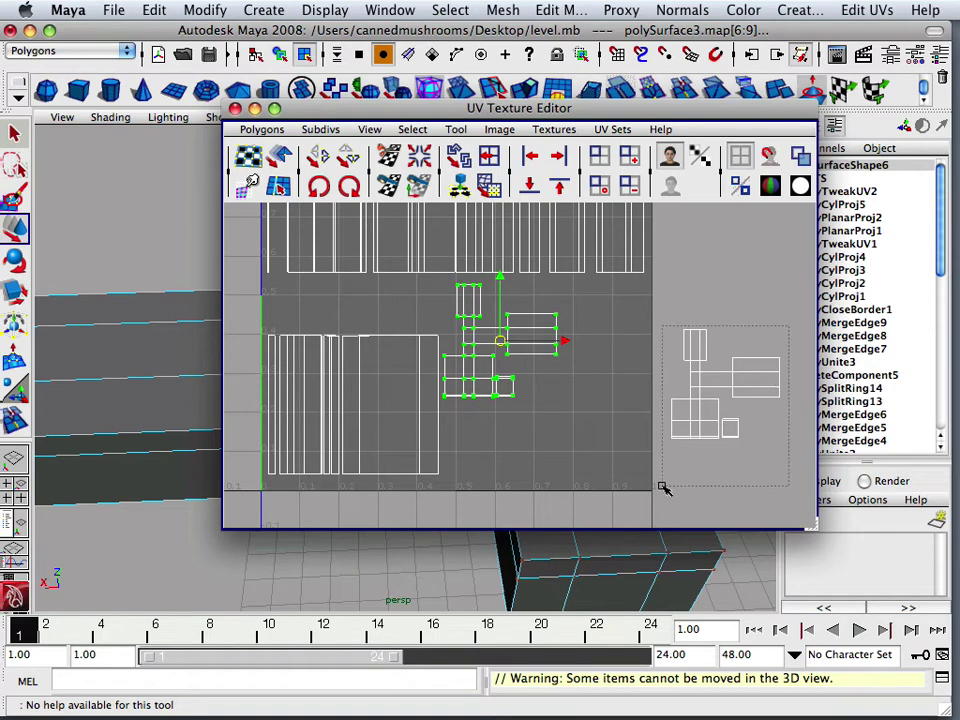
# Select the floor-plan shell outside the texture square, fit it into the free lower-right area without overlapping its twin, and clear the selection
pyautogui.moveTo(663, 487); pyautogui.dragTo(707, 432)
pyautogui.moveTo(728, 384); pyautogui.dragTo(577, 418)
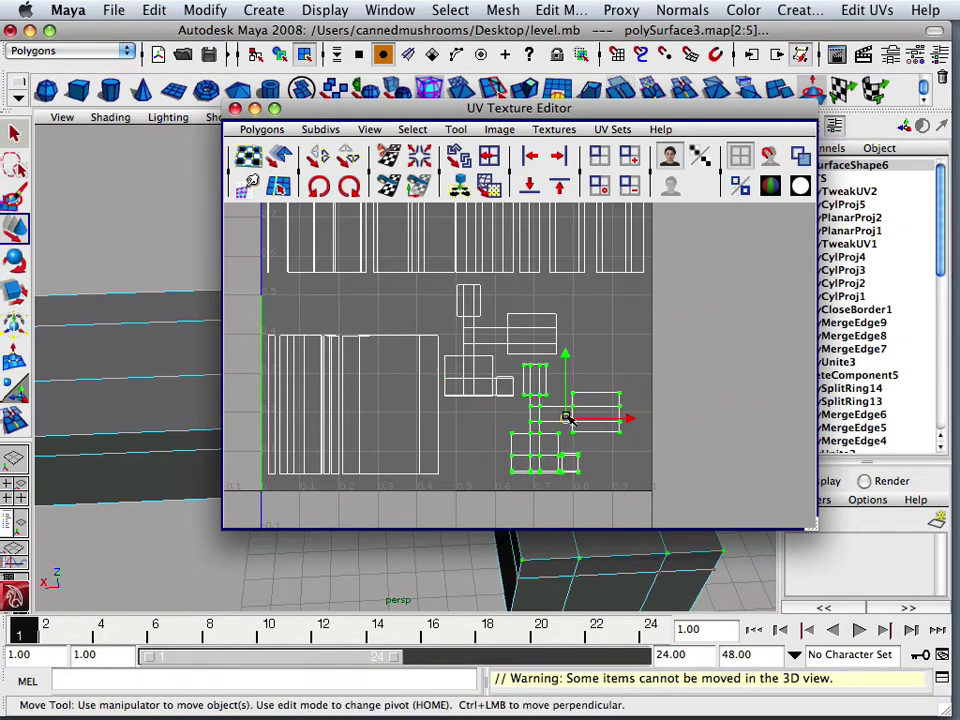
pyautogui.scroll(3, 527, 431)
pyautogui.scroll(-3, 514, 396)
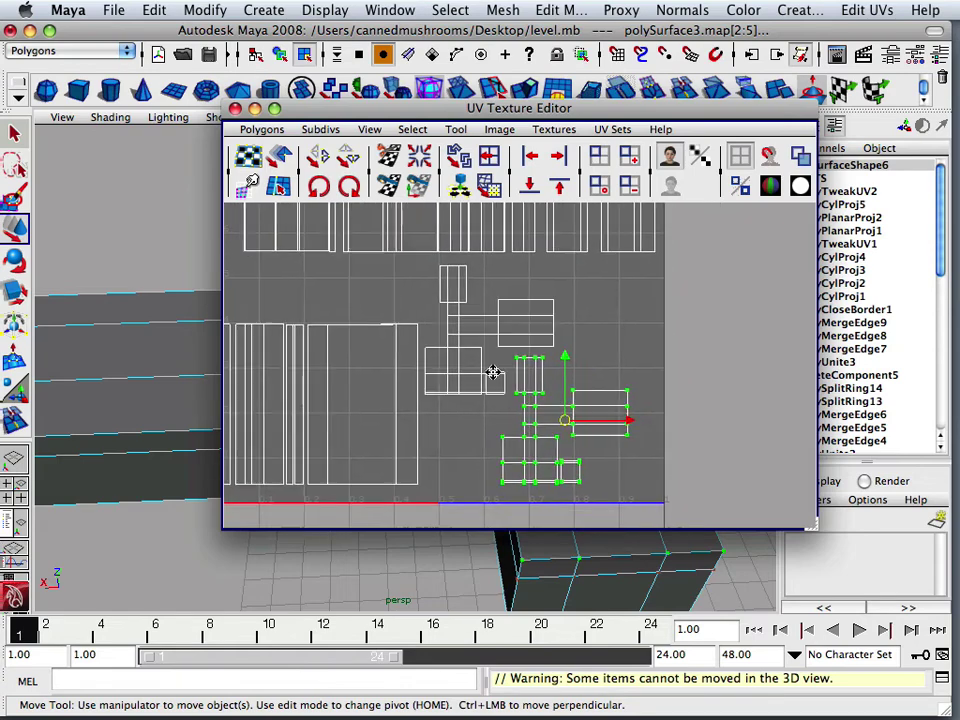
pyautogui.scroll(4, 504, 401)
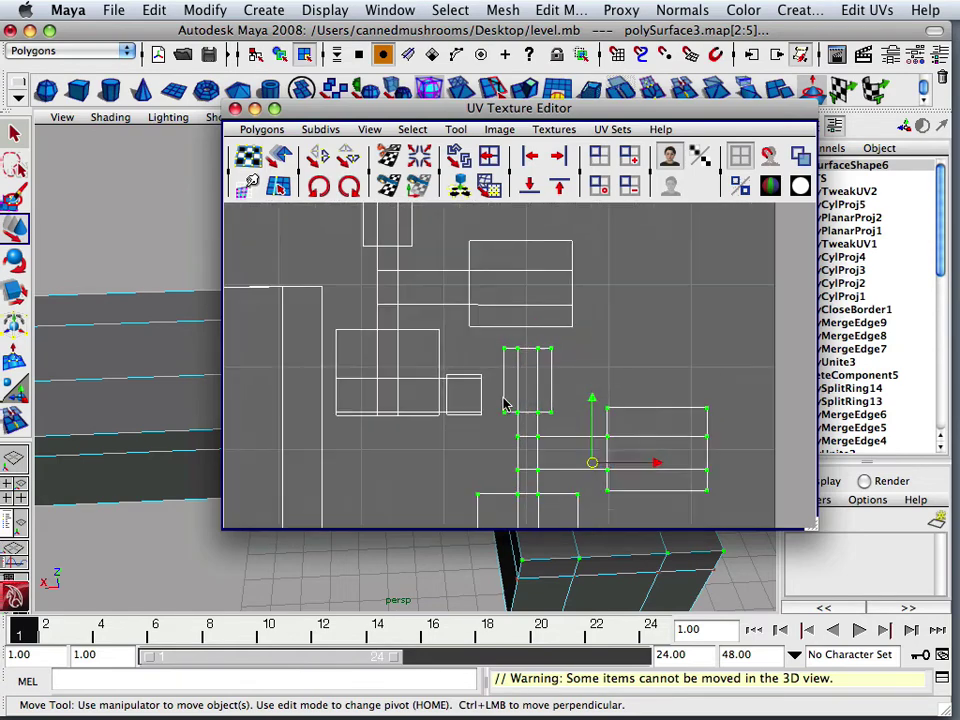
pyautogui.scroll(-3, 598, 349)
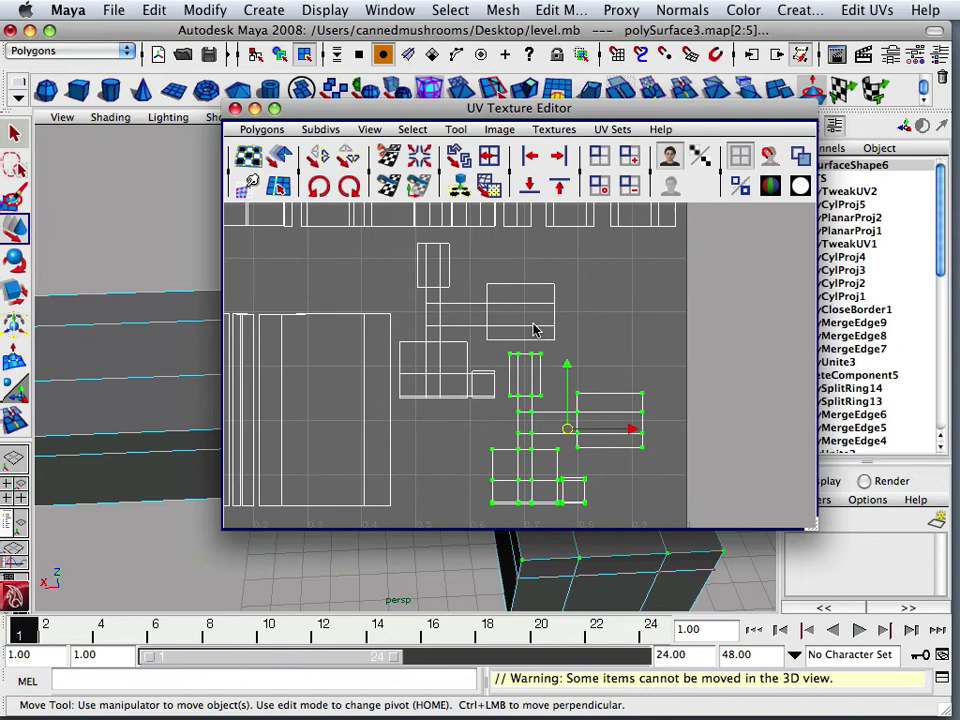
pyautogui.keyDown('alt'); pyautogui.moveTo(491, 358); pyautogui.dragTo(559, 336, button='middle'); pyautogui.keyUp('alt')
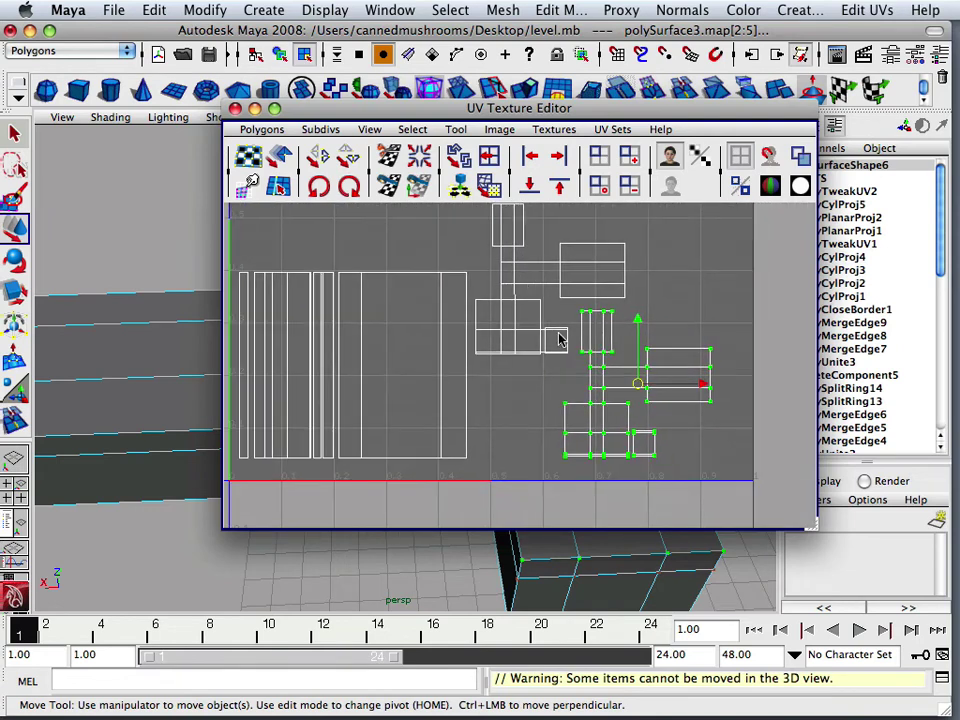
pyautogui.keyDown('alt'); pyautogui.moveTo(628, 377); pyautogui.dragTo(652, 381, button='middle'); pyautogui.keyUp('alt')
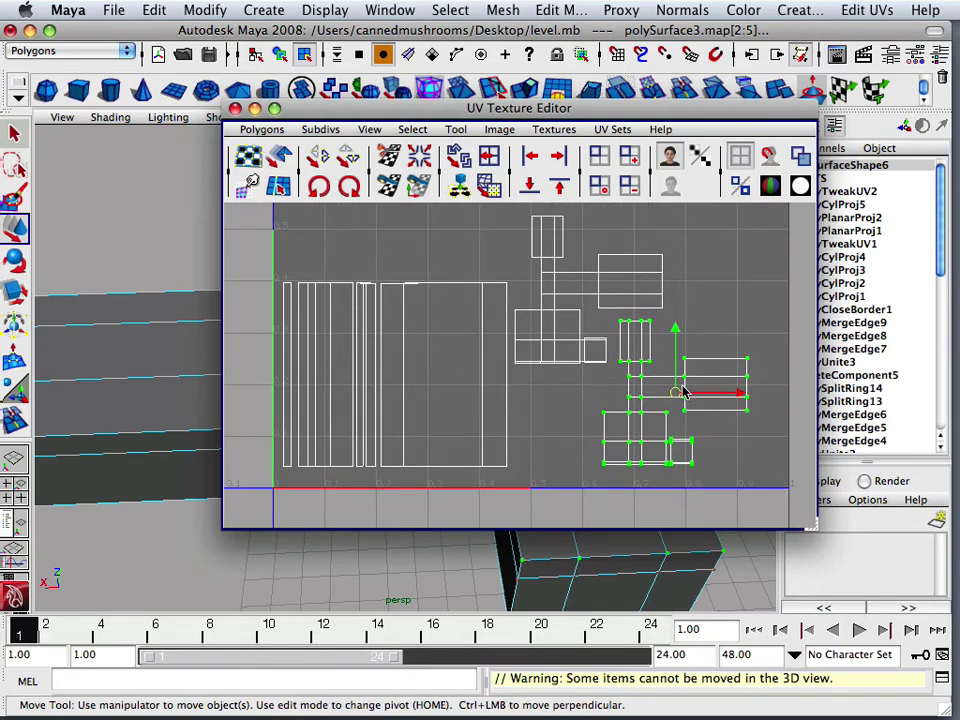
pyautogui.moveTo(682, 392)
pyautogui.mouseDown()
pyautogui.moveTo(746, 339)
pyautogui.moveTo(682, 393)
pyautogui.mouseUp()
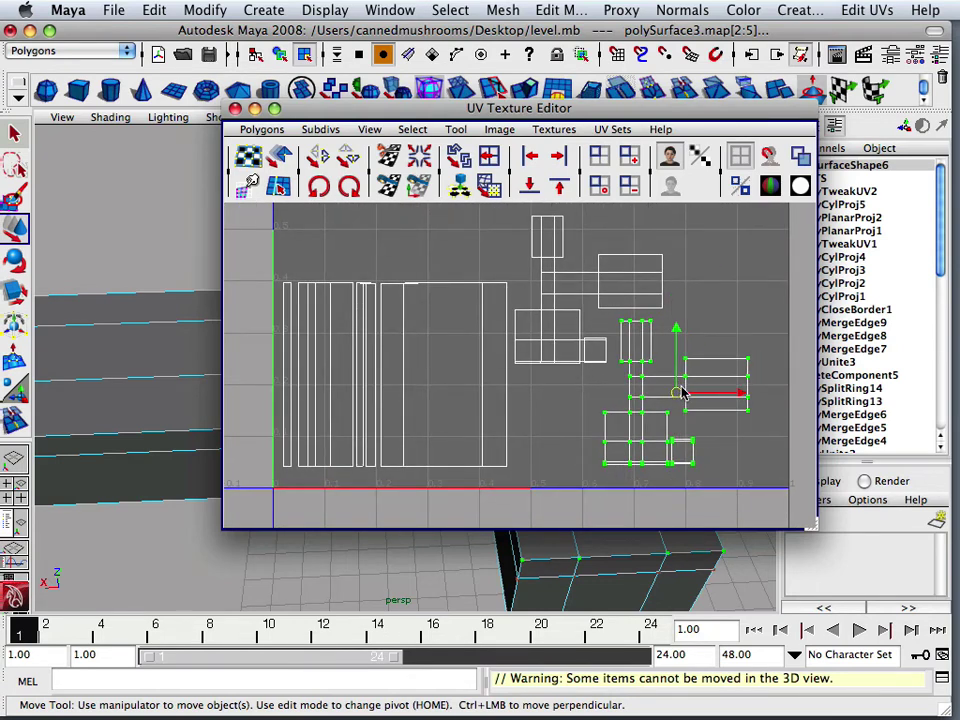
pyautogui.click(735, 451)
pyautogui.keyDown('alt'); pyautogui.moveTo(590, 384); pyautogui.dragTo(681, 491, button='middle'); pyautogui.keyUp('alt')
pyautogui.keyDown('alt'); pyautogui.moveTo(640, 337); pyautogui.dragTo(564, 477, button='middle'); pyautogui.keyUp('alt')
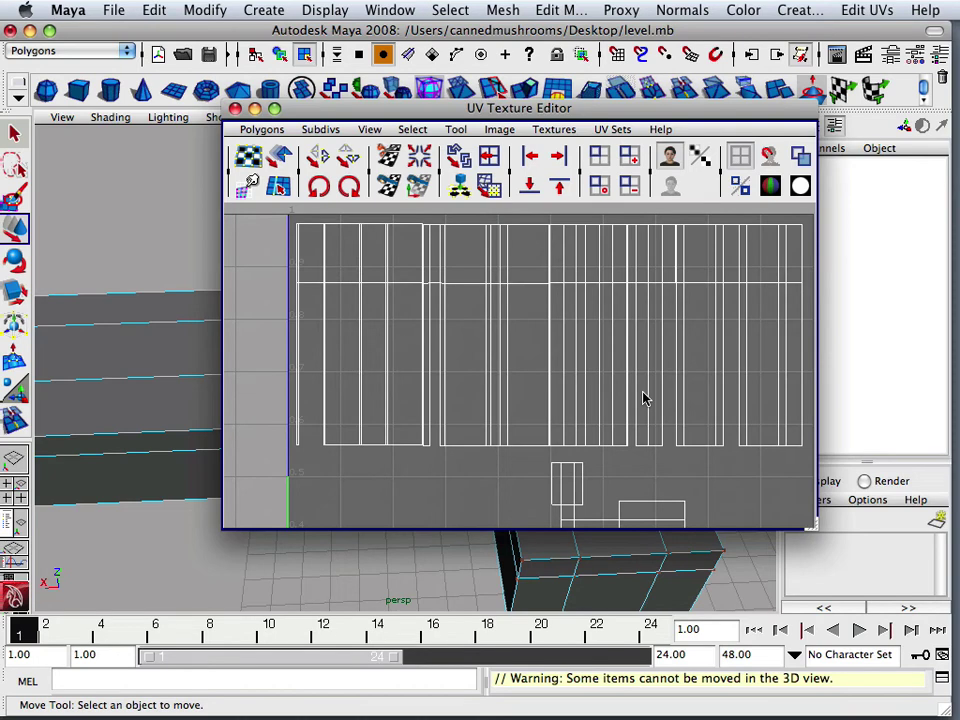
pyautogui.keyDown('alt'); pyautogui.moveTo(613, 431); pyautogui.dragTo(598, 446, button='right'); pyautogui.keyUp('alt')
pyautogui.keyDown('alt'); pyautogui.moveTo(590, 477); pyautogui.dragTo(566, 370, button='middle'); pyautogui.keyUp('alt')
pyautogui.keyDown('alt'); pyautogui.moveTo(566, 370); pyautogui.dragTo(478, 391, button='right'); pyautogui.keyUp('alt')
pyautogui.keyDown('alt'); pyautogui.moveTo(478, 390); pyautogui.dragTo(531, 393, button='middle'); pyautogui.keyUp('alt')
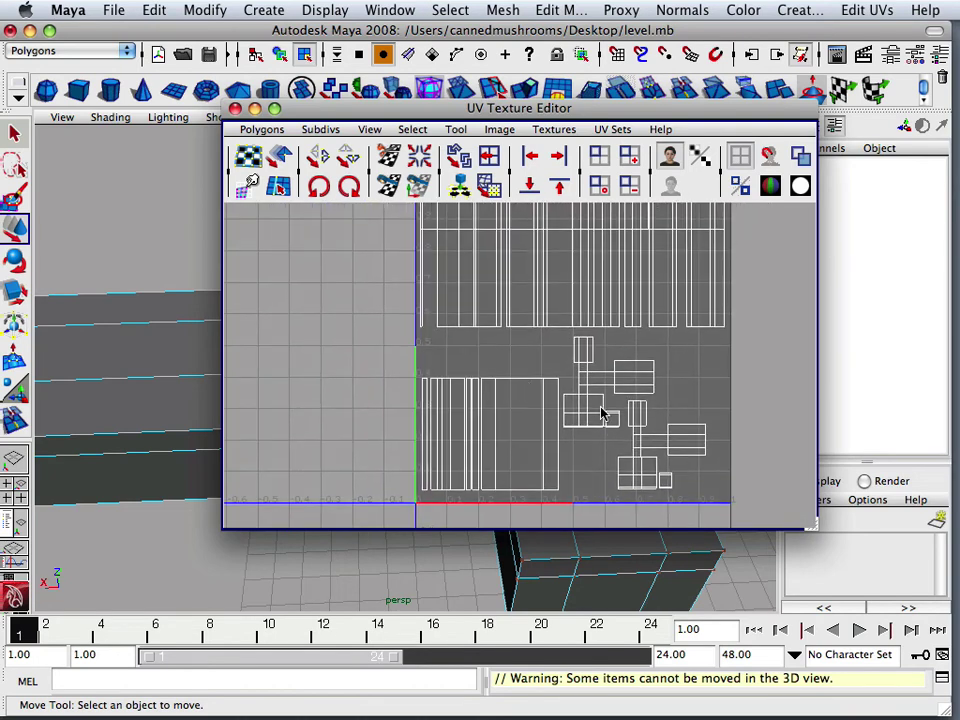